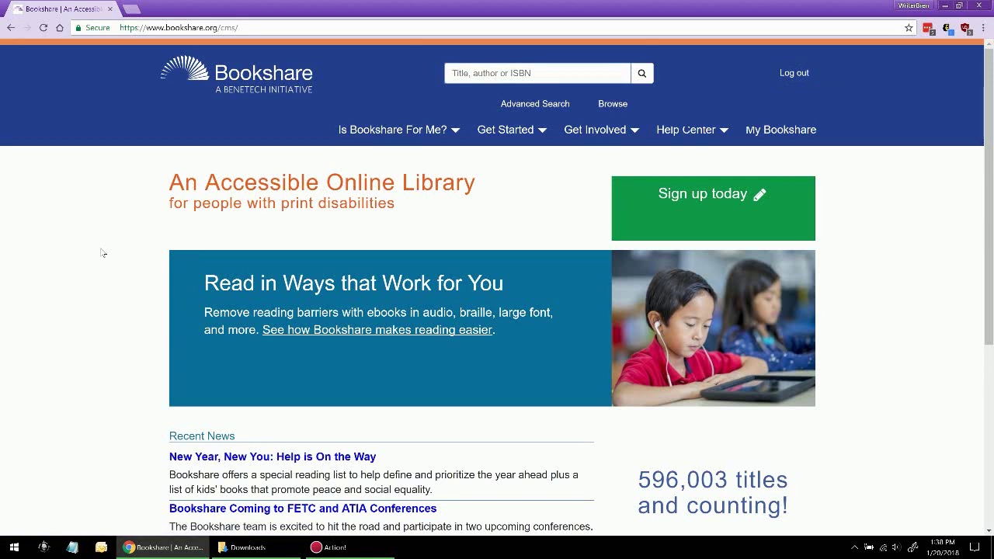
# - Search Bookshare for "the light between oceans" and stay on the search results page
pyautogui.write('the light between oceans')
pyautogui.press('Return')
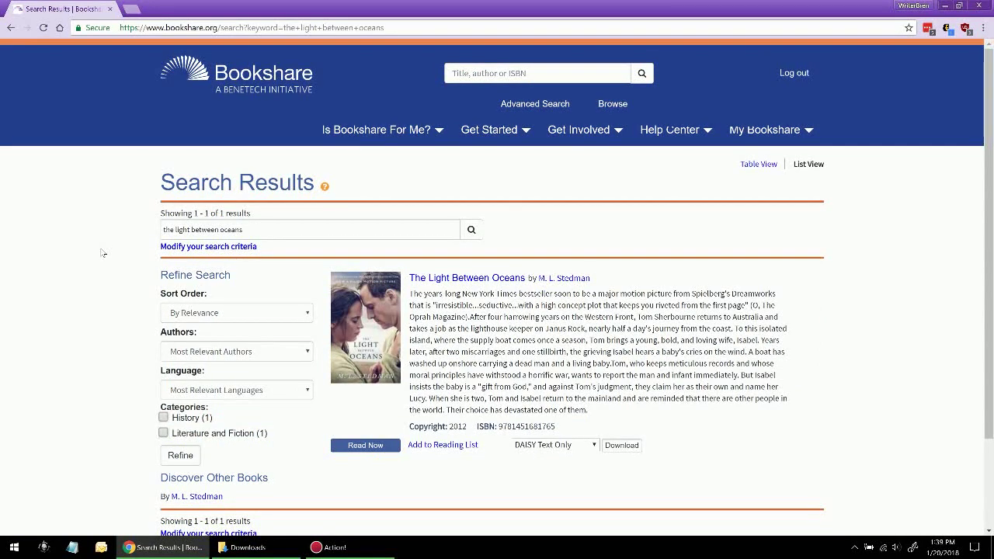
pyautogui.press('Return')
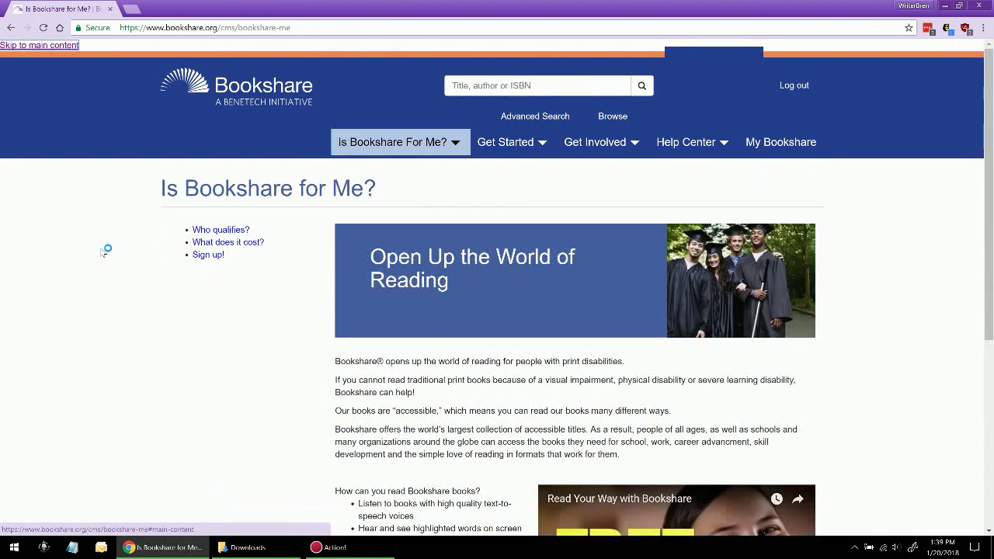
pyautogui.hotkey('alt', 'Left')
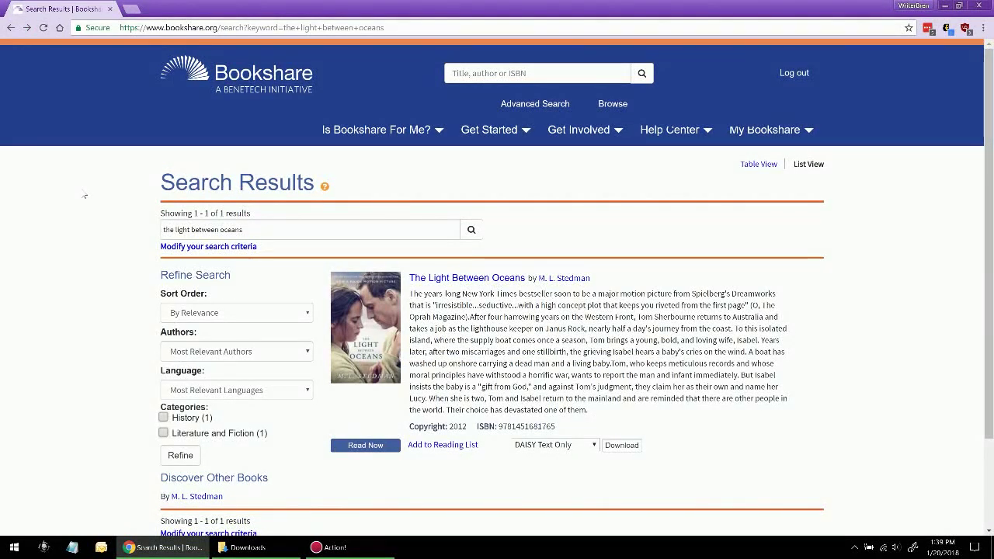
# - Go through the search result for The Light Between Oceans to its DAISY Text Only format choice and download option
pyautogui.press('Tab')
pyautogui.press('Tab')
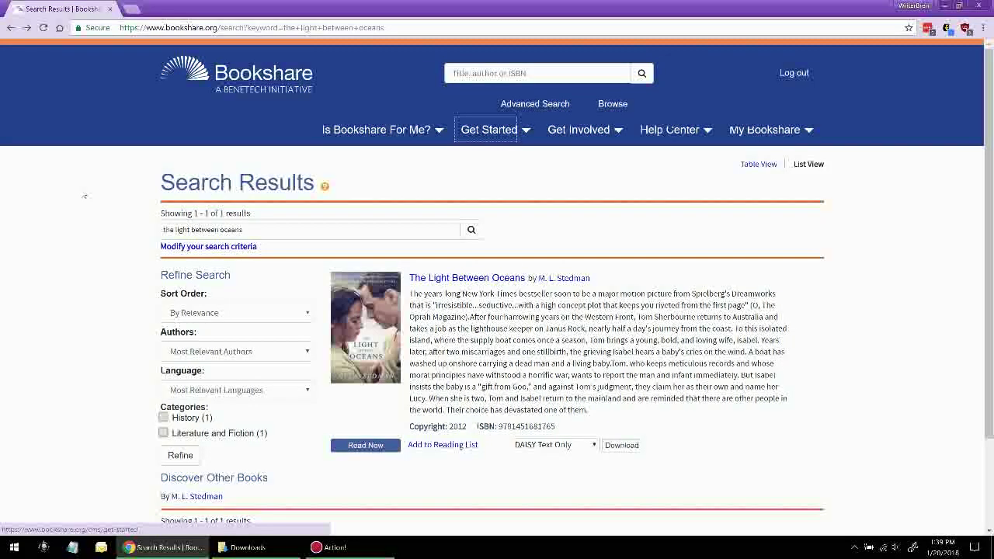
pyautogui.press('h')
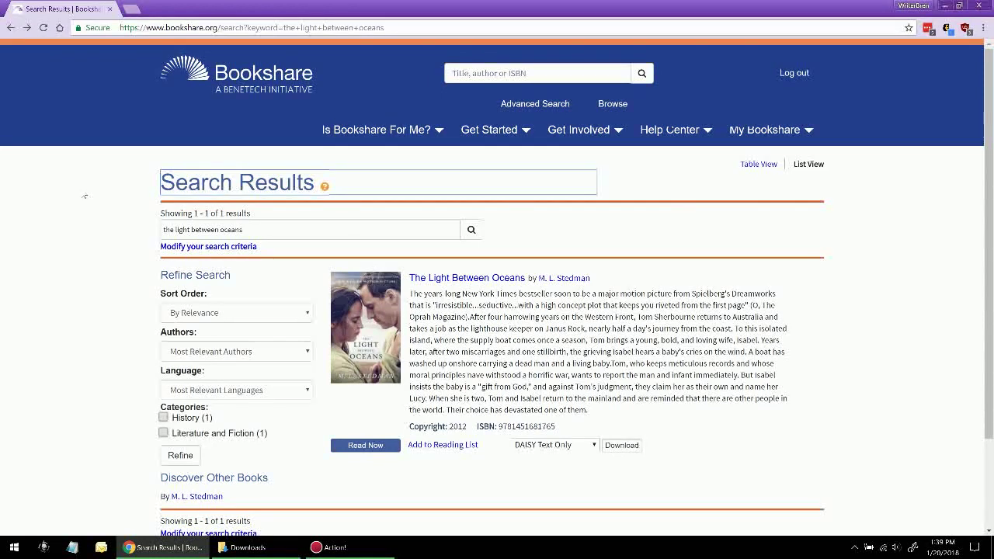
pyautogui.scroll(-3, 85, 196)
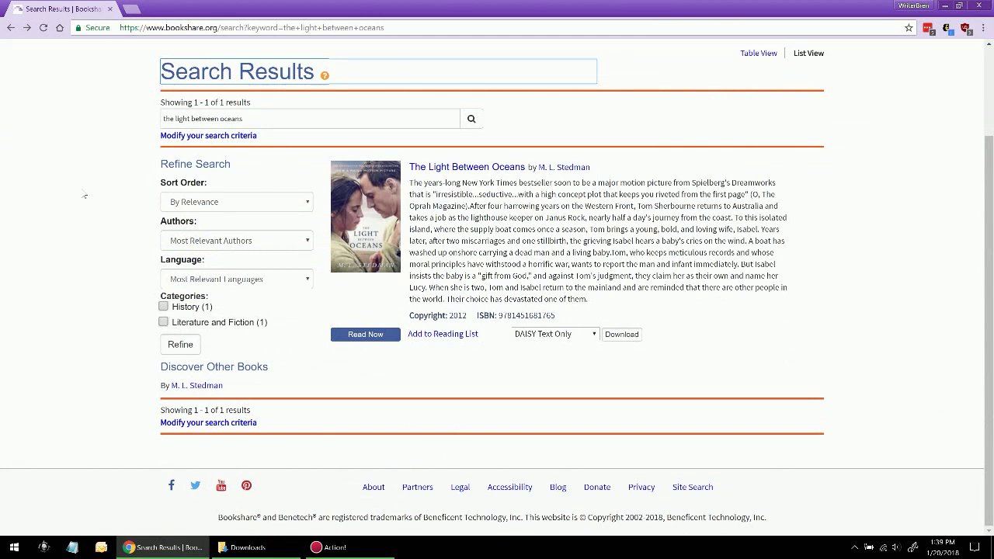
pyautogui.press('Tab')
pyautogui.press('Tab')
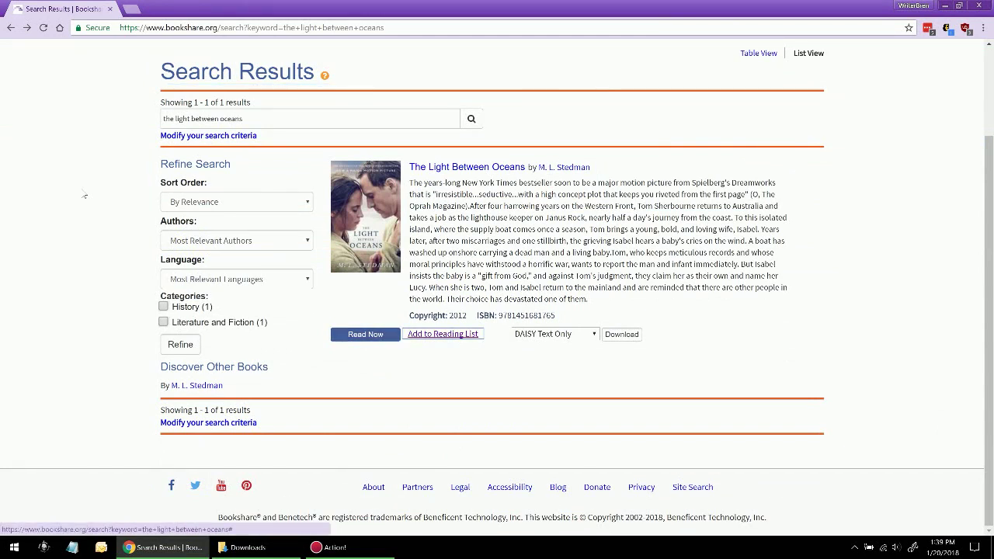
pyautogui.press('Tab')
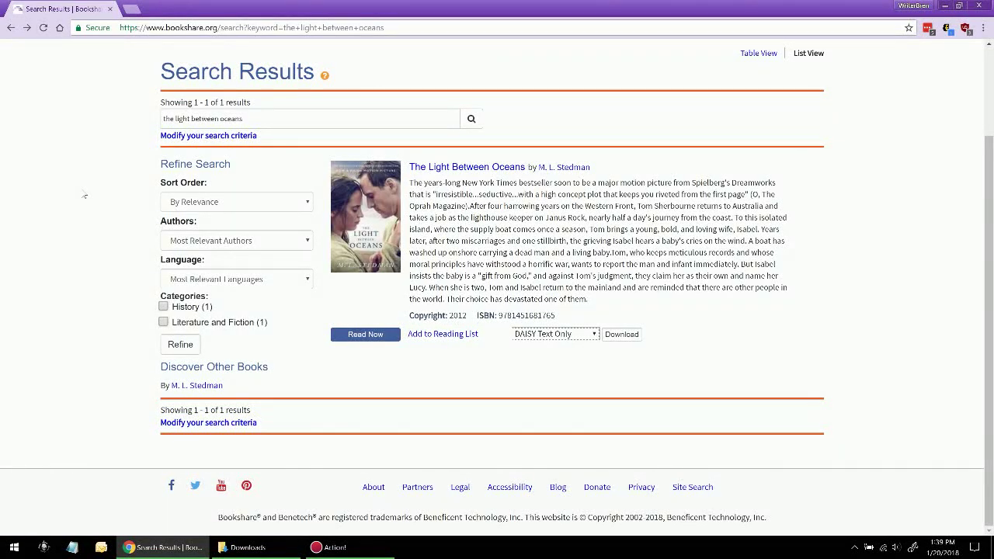
pyautogui.press('Tab')
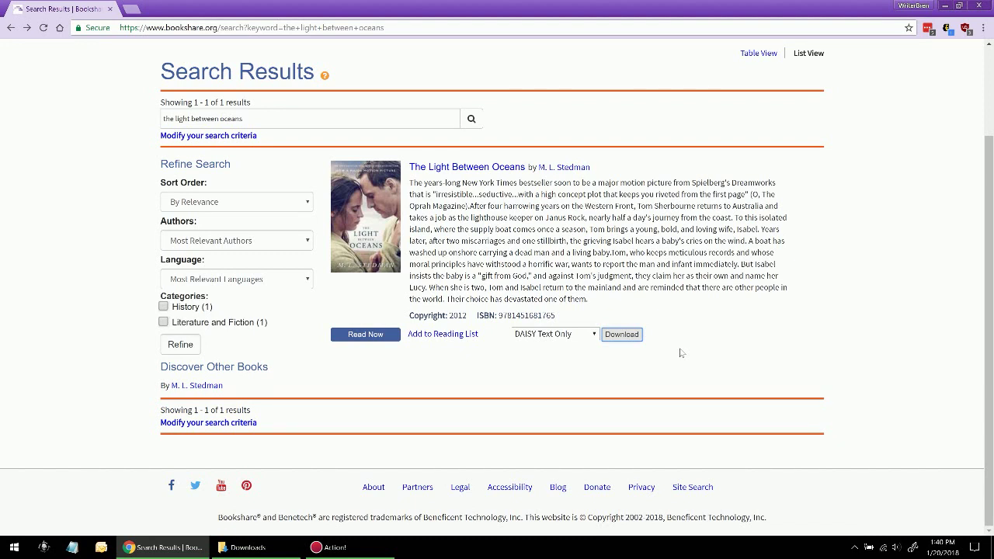
# - Switch to the Downloads folder in File Explorer and extract the Light Between Oceans zip archive into a folder named after it
pyautogui.hotkey('alt', 'Tab')
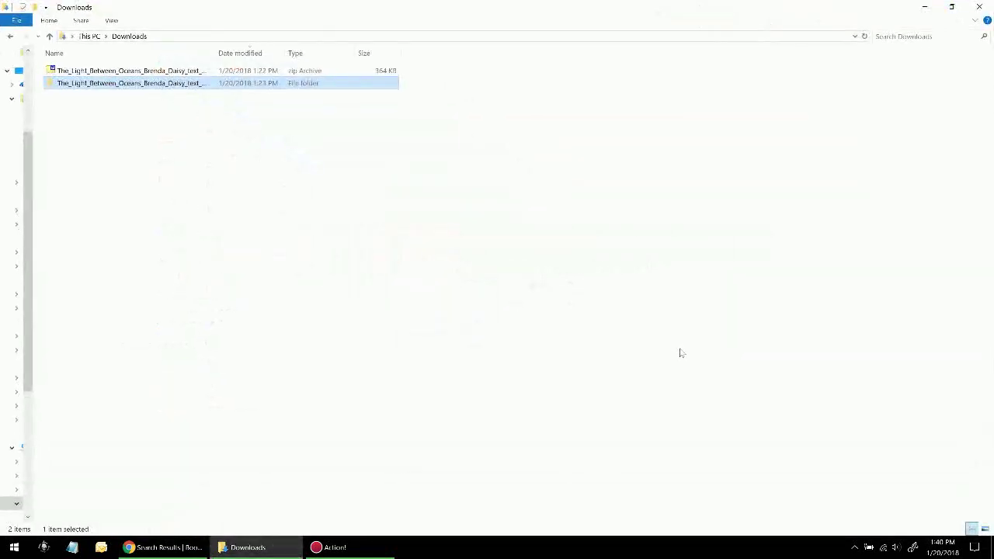
pyautogui.press('Up')
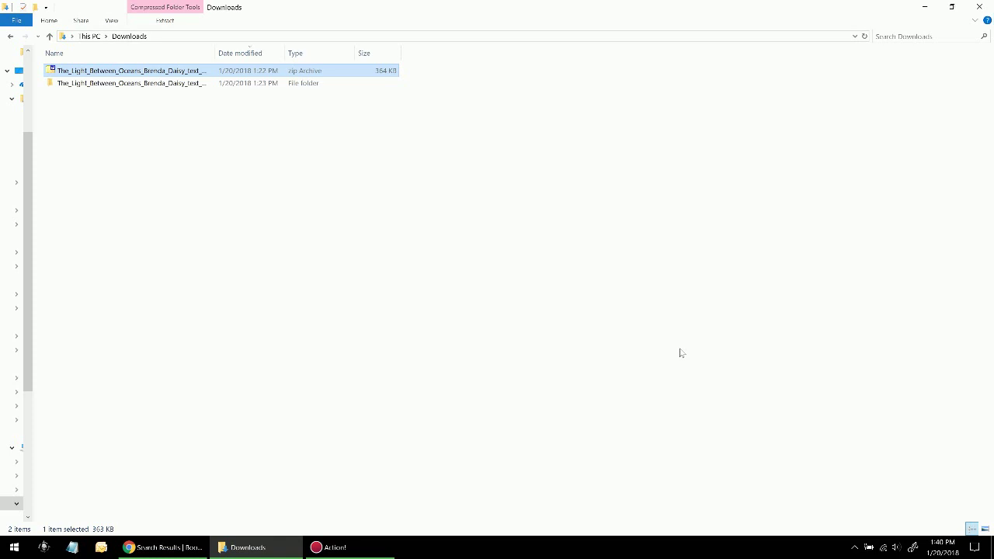
pyautogui.hotkey('shift', 'F10')
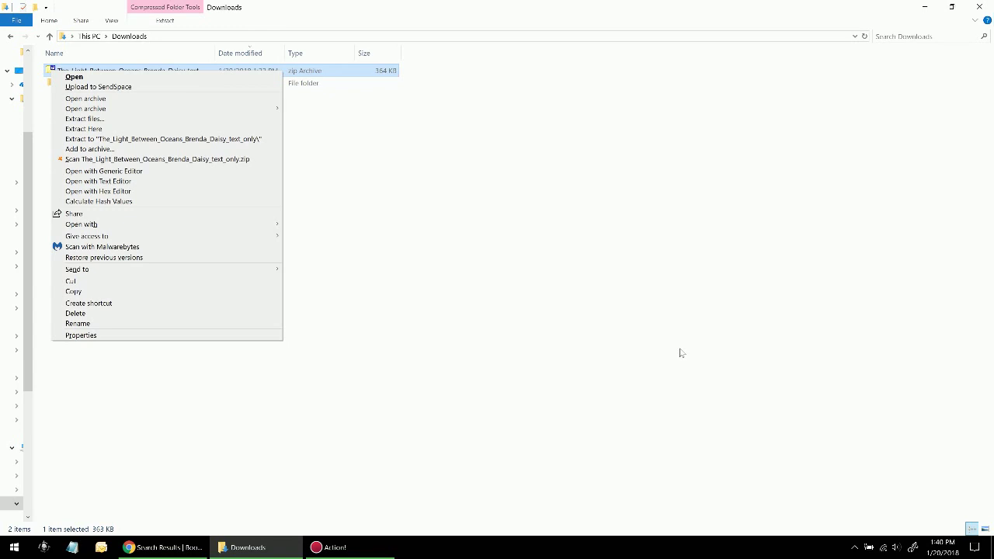
pyautogui.press('Down')
pyautogui.press('Down')
pyautogui.press('Down')
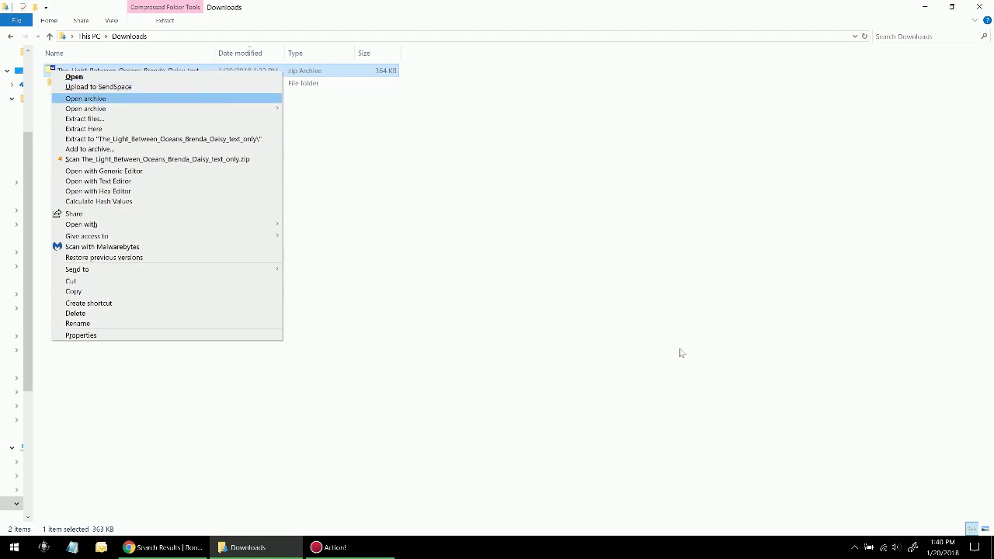
pyautogui.press('Down')
pyautogui.press('Down')
pyautogui.press('Down')
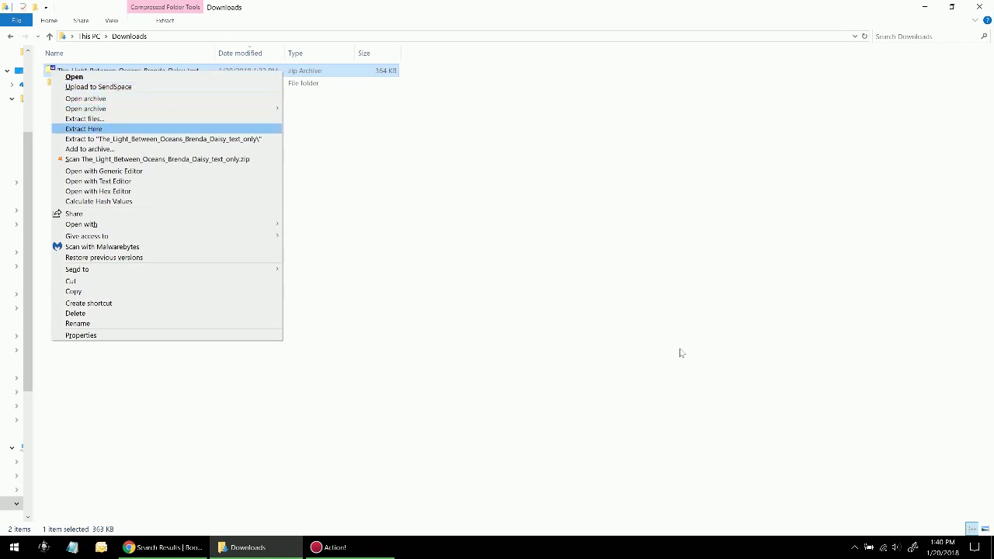
pyautogui.press('Down')
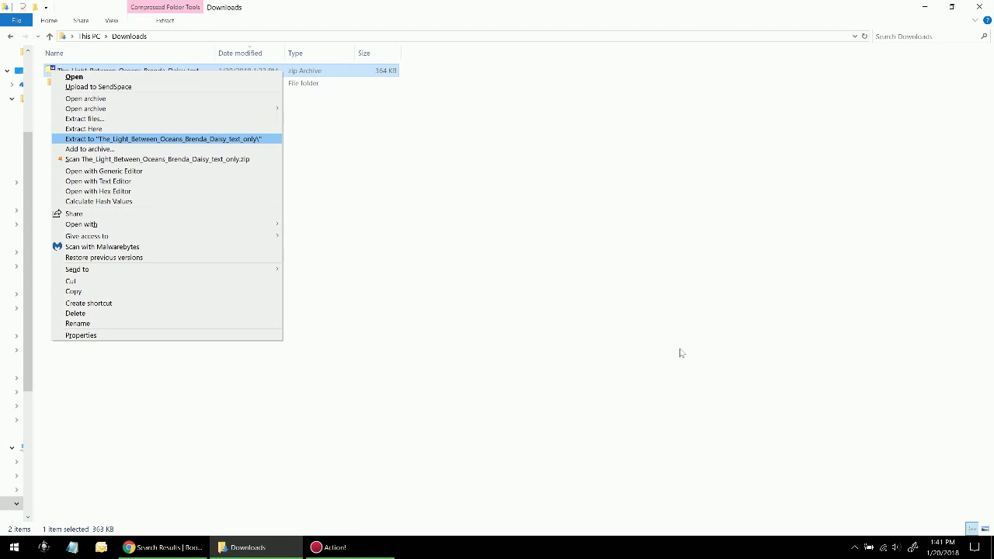
pyautogui.press('Return')
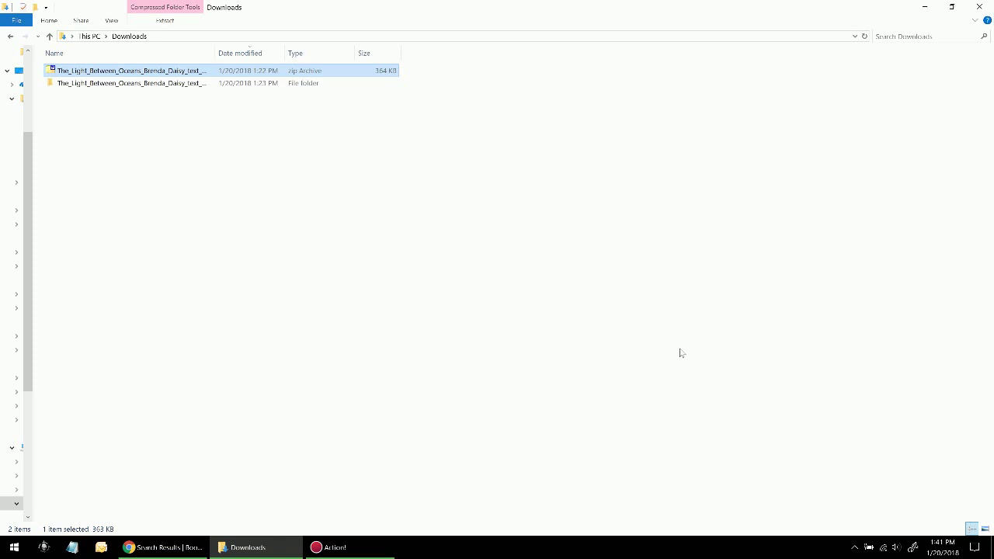
# - Open the extracted DAISY book folder and select The_Light_Between_Oceans.xml
pyautogui.press('Down')
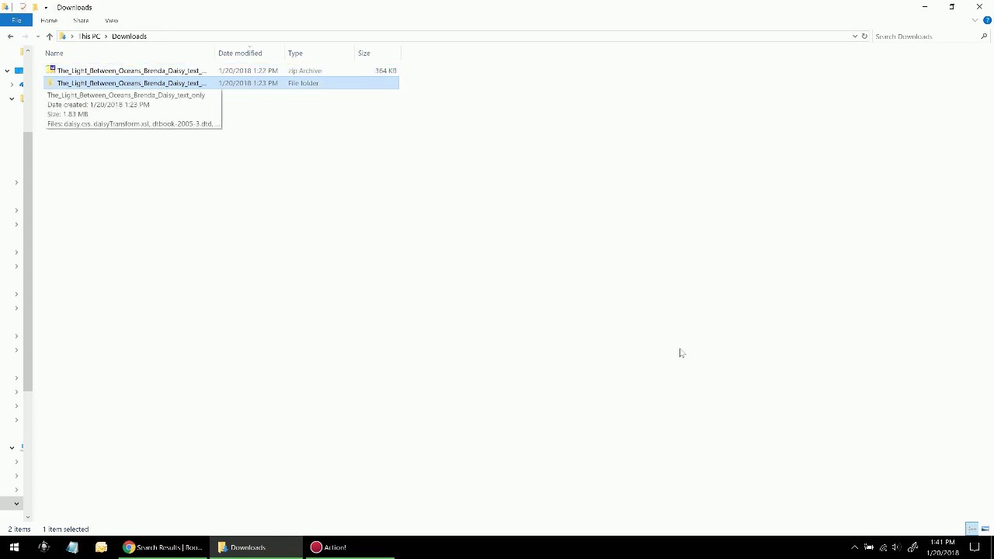
pyautogui.press('Return')
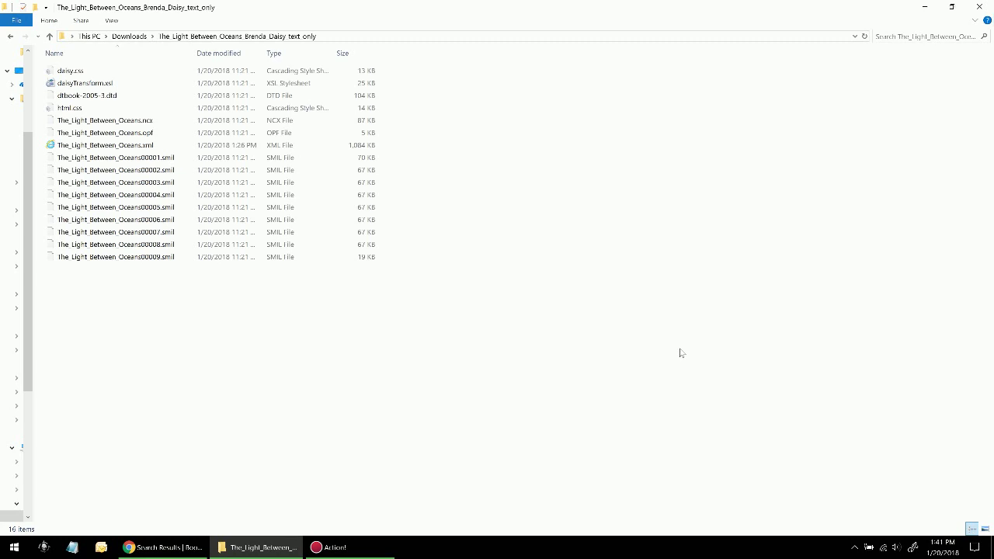
pyautogui.press('Down')
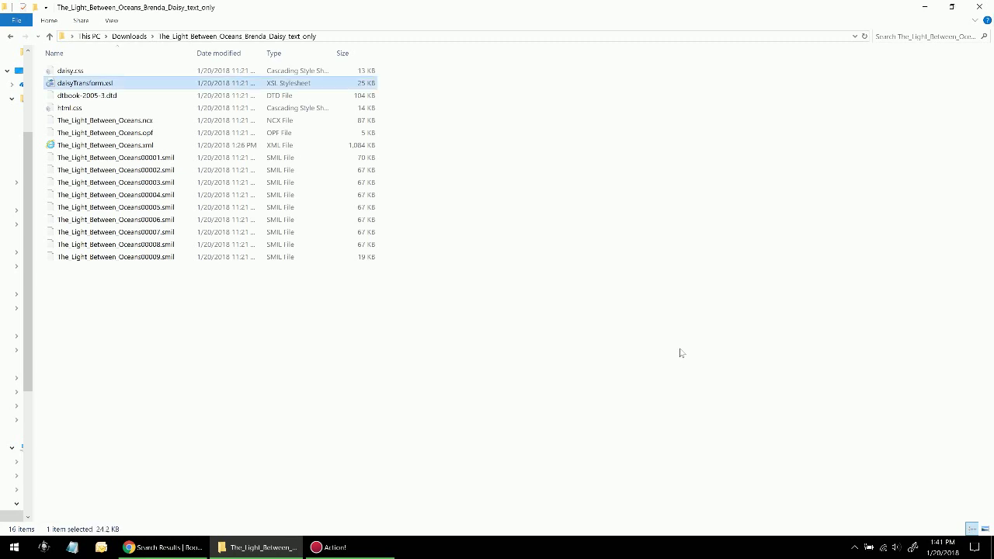
pyautogui.press('Down')
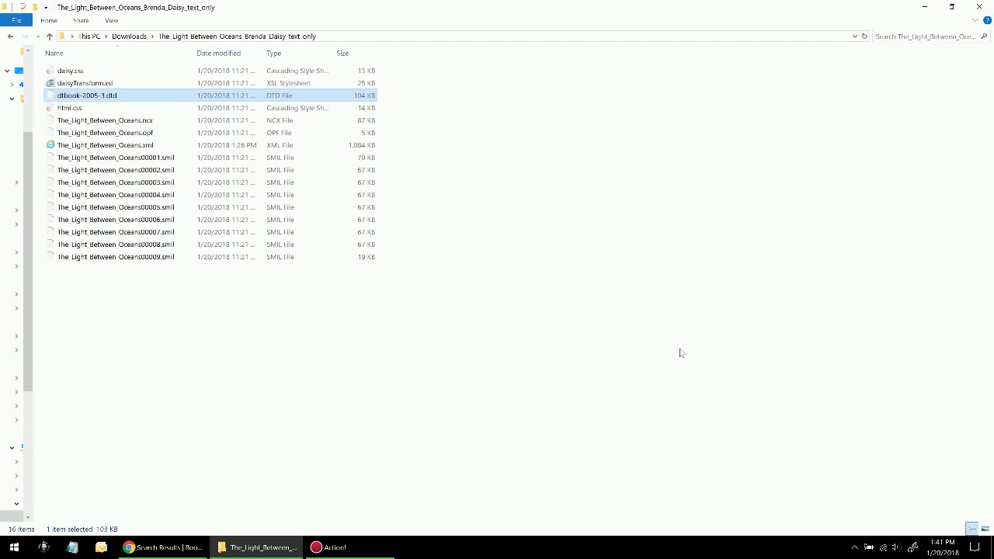
pyautogui.press('Down')
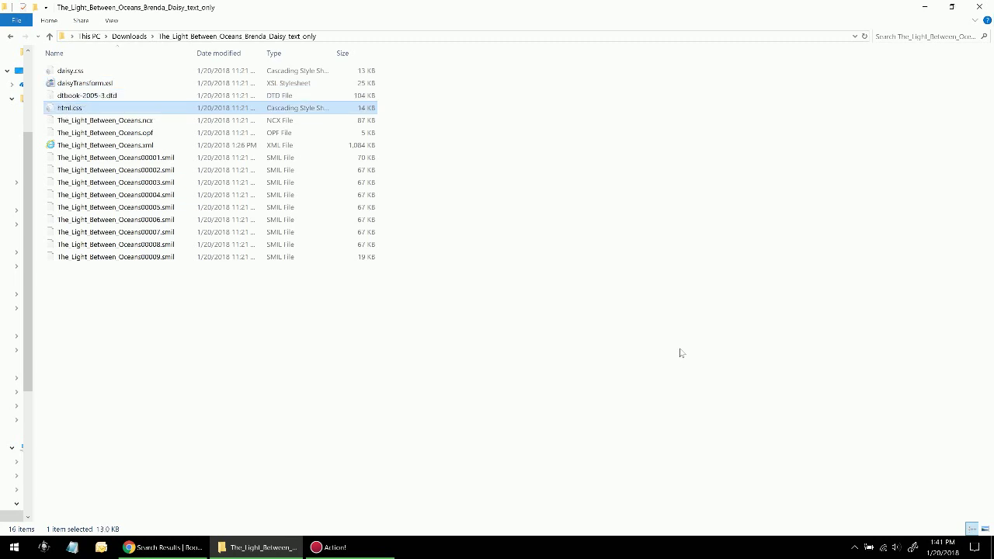
pyautogui.press('Down')
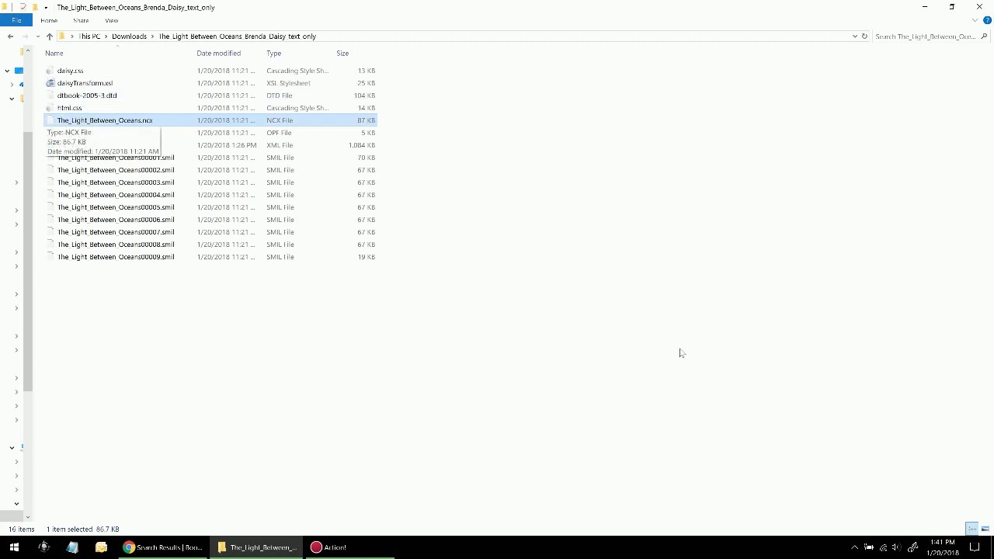
pyautogui.press('Down')
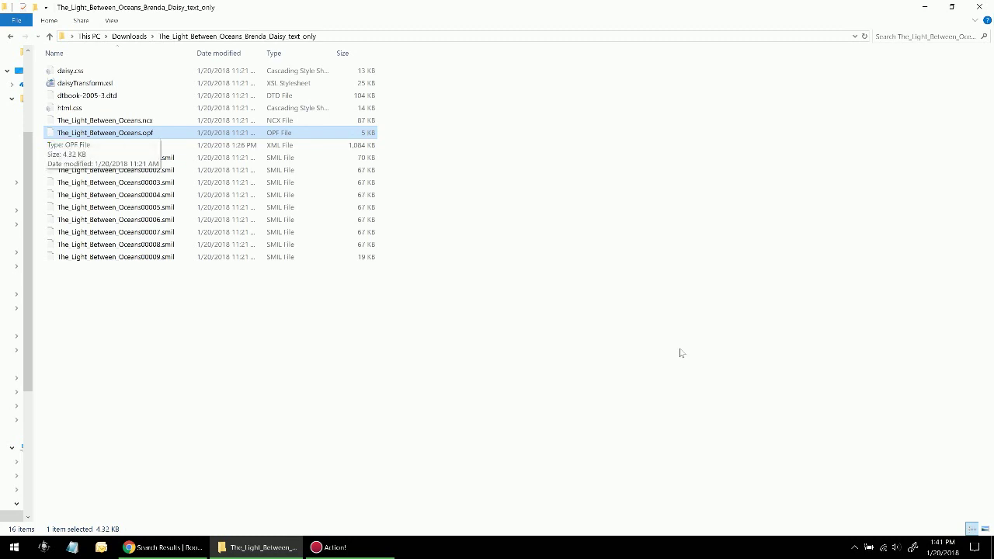
pyautogui.press('Down')
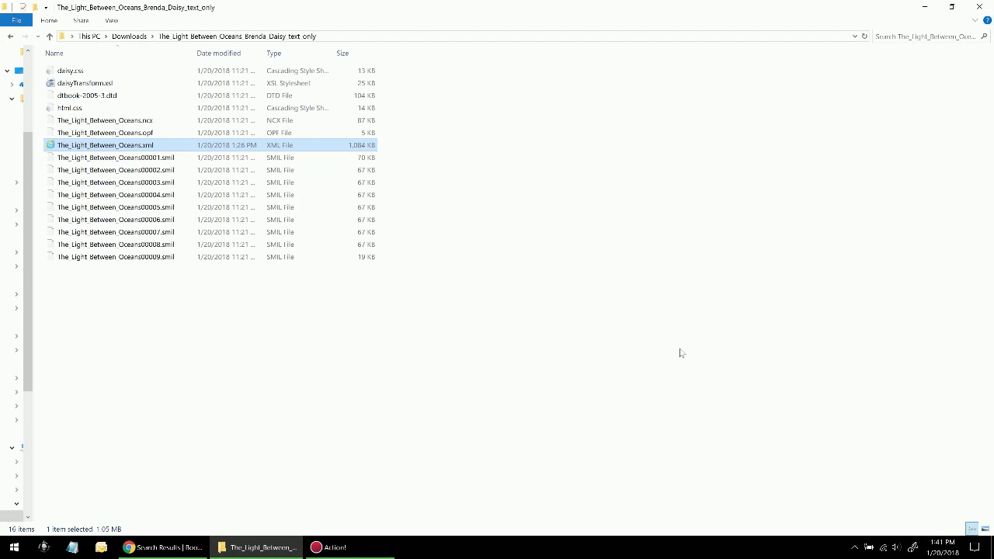
# - Open The_Light_Between_Oceans.xml with Internet Explorer and view the beginning of the book
pyautogui.hotkey('shift', 'F10')
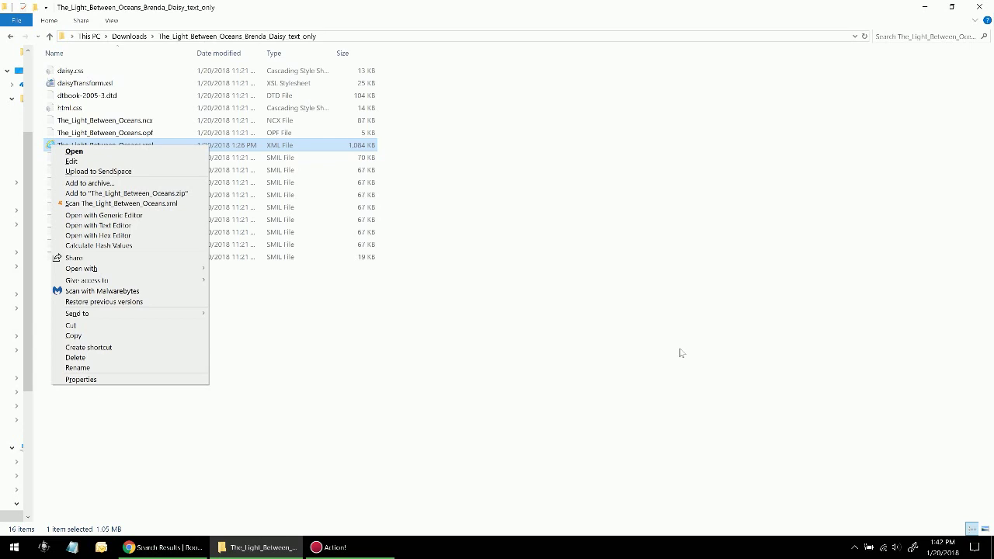
pyautogui.press('Down')
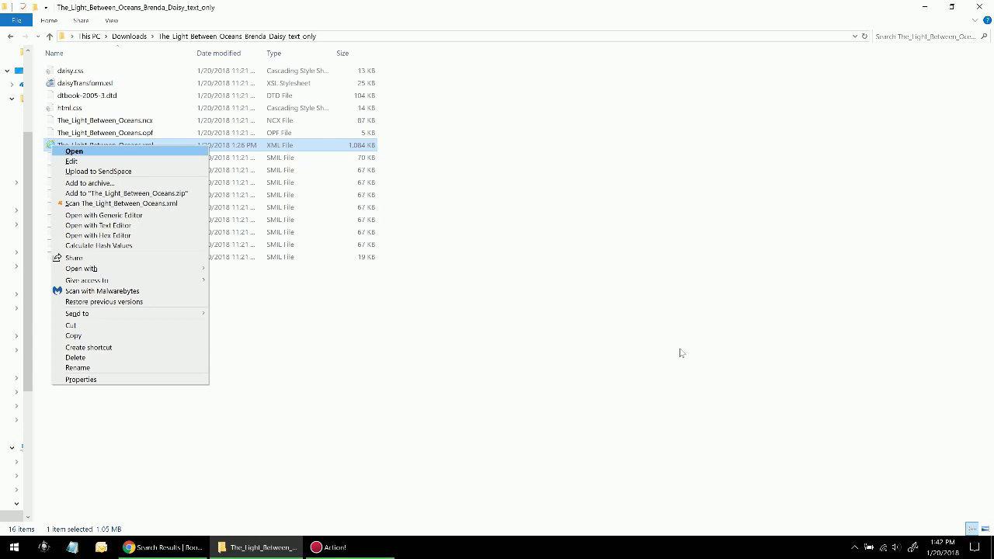
pyautogui.press('Down')
pyautogui.press('Down')
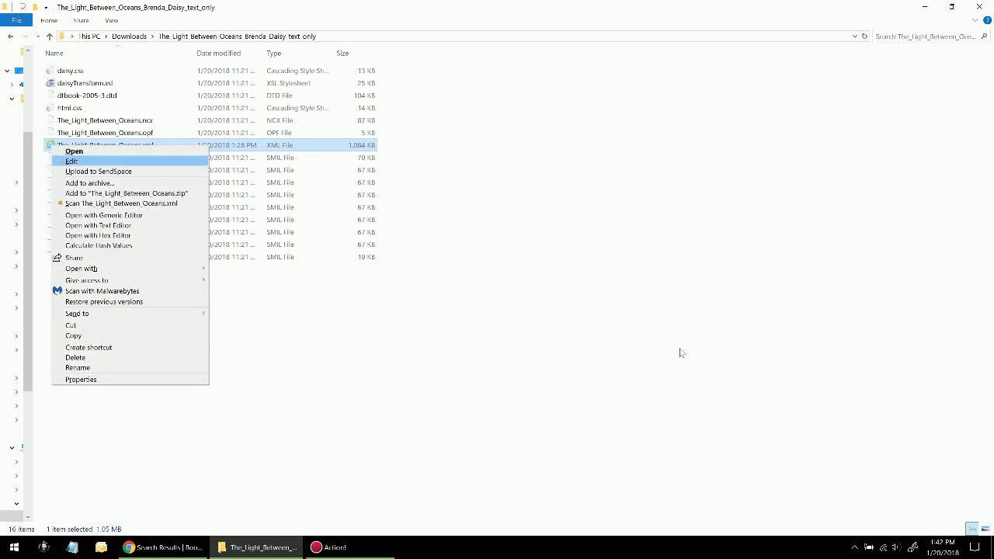
pyautogui.press('Down')
pyautogui.press('Down')
pyautogui.press('Down')
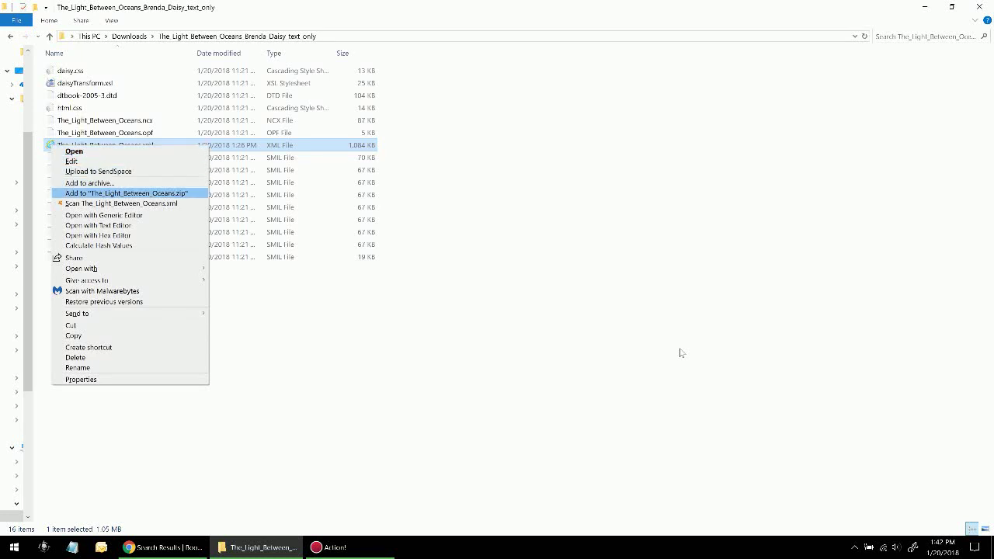
pyautogui.press('Down')
pyautogui.press('Down')
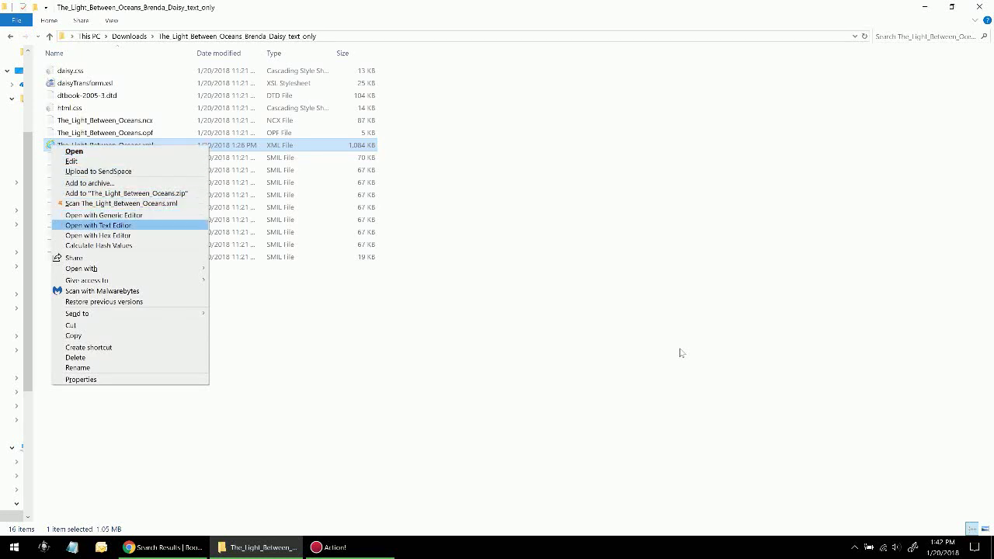
pyautogui.press('Down')
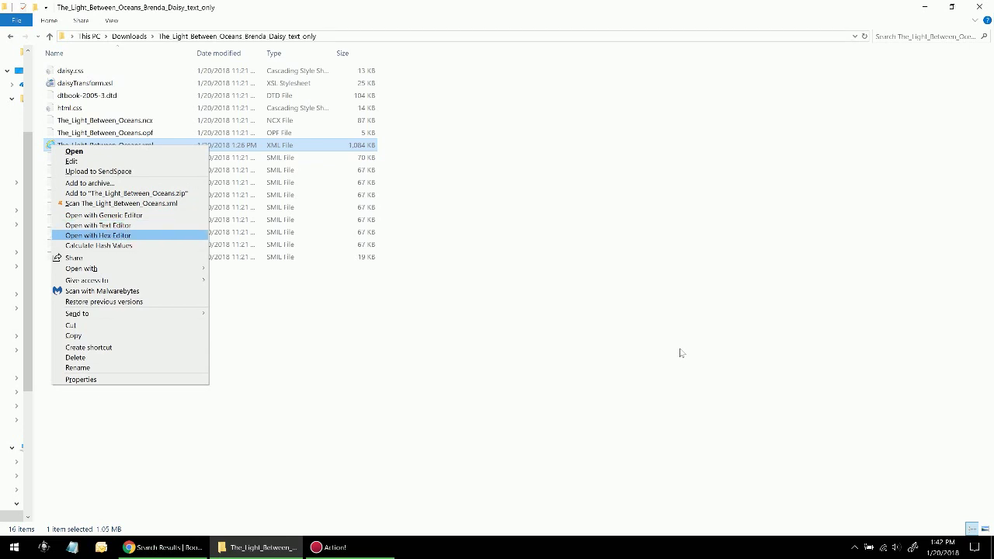
pyautogui.press('Down')
pyautogui.press('Down')
pyautogui.press('Down')
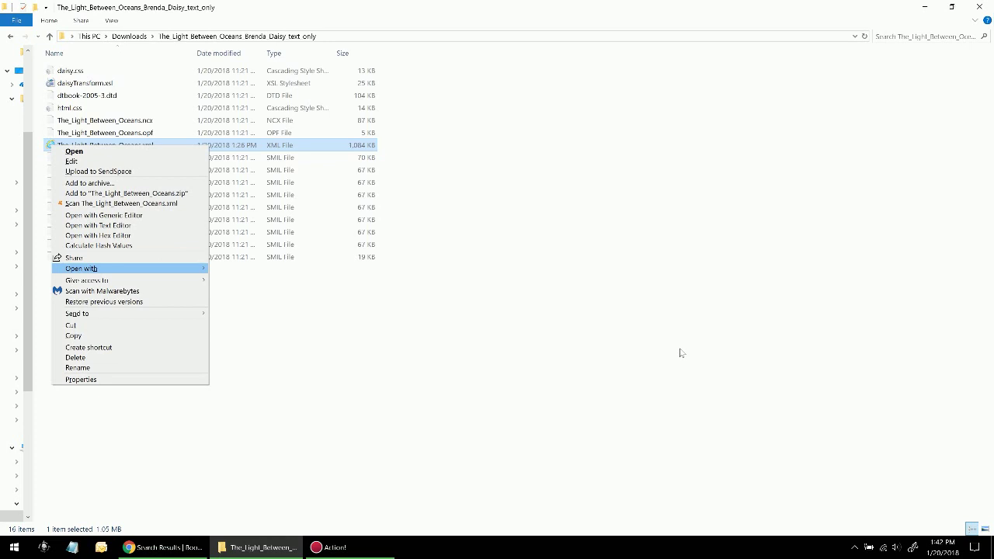
pyautogui.press('Right')
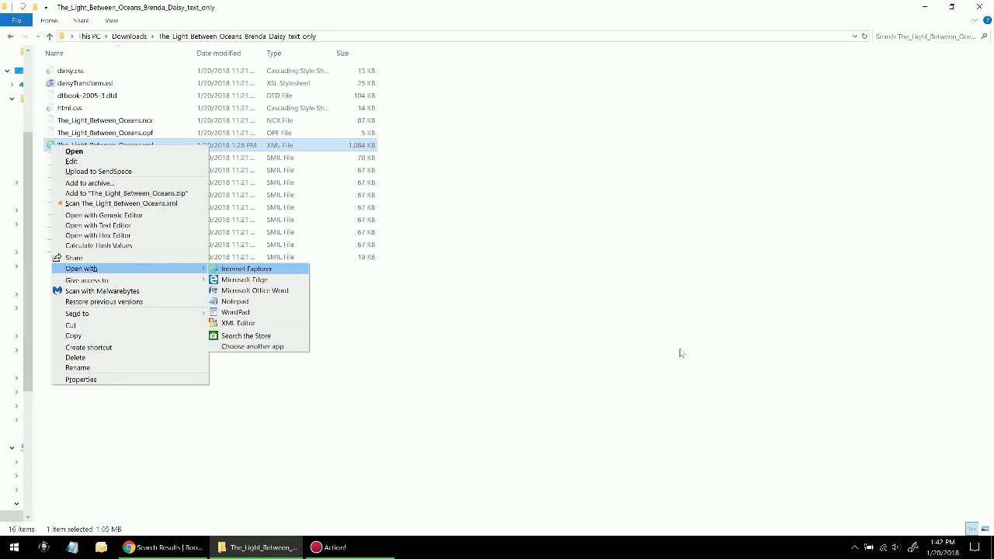
pyautogui.press('Return')
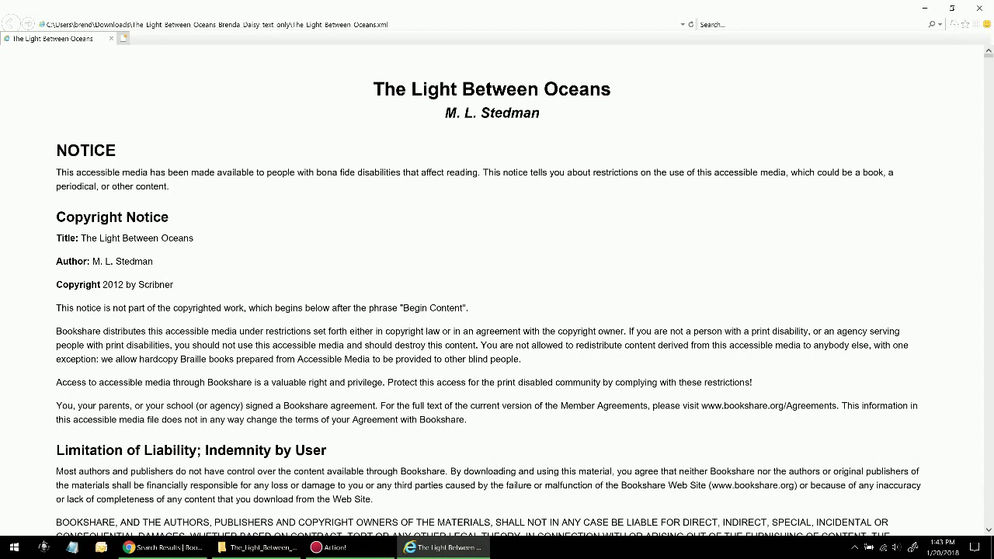
pyautogui.scroll(-1, 497, 295)
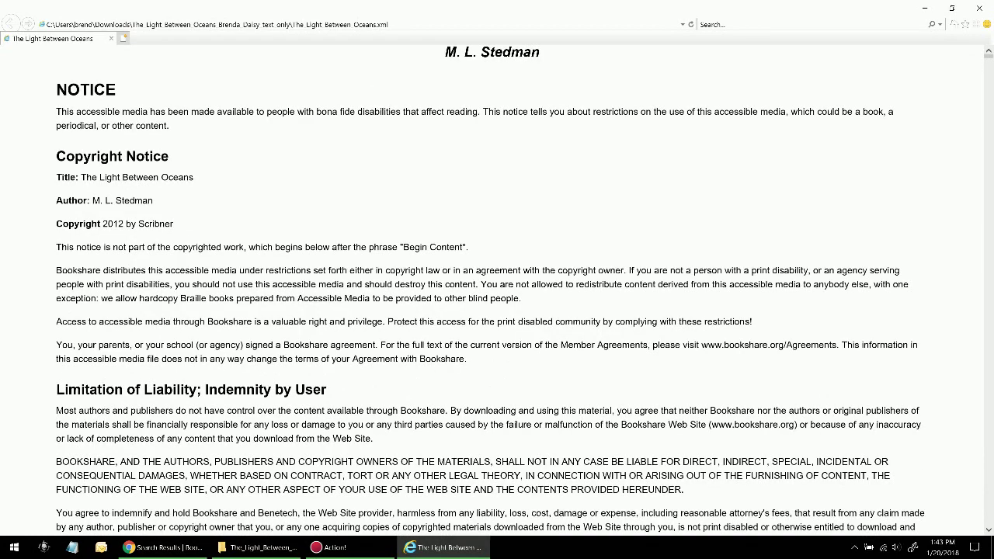
pyautogui.scroll(1, 497, 295)
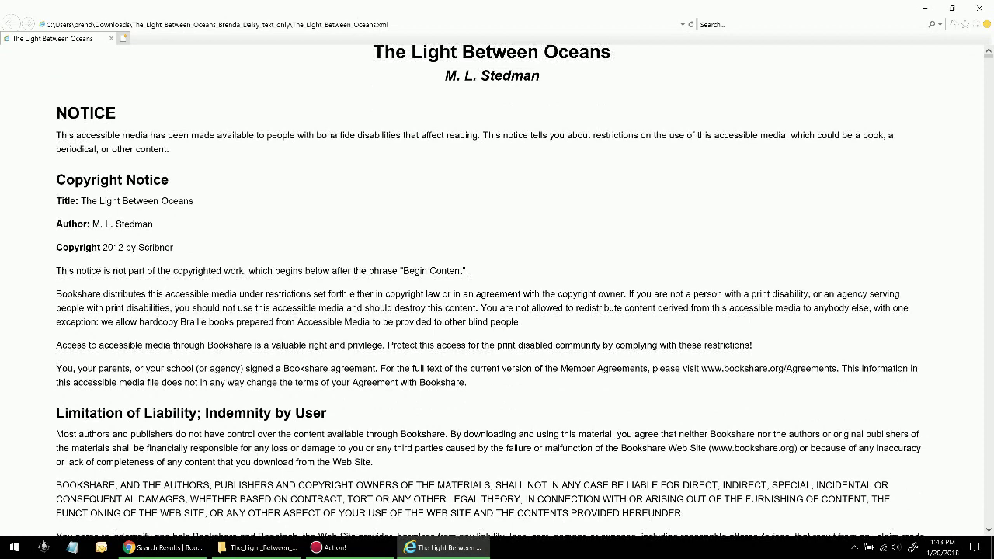
# - Copy the full book text from Internet Explorer into a new Notepad document and return to its beginning
pyautogui.scroll(-1, 497, 296)
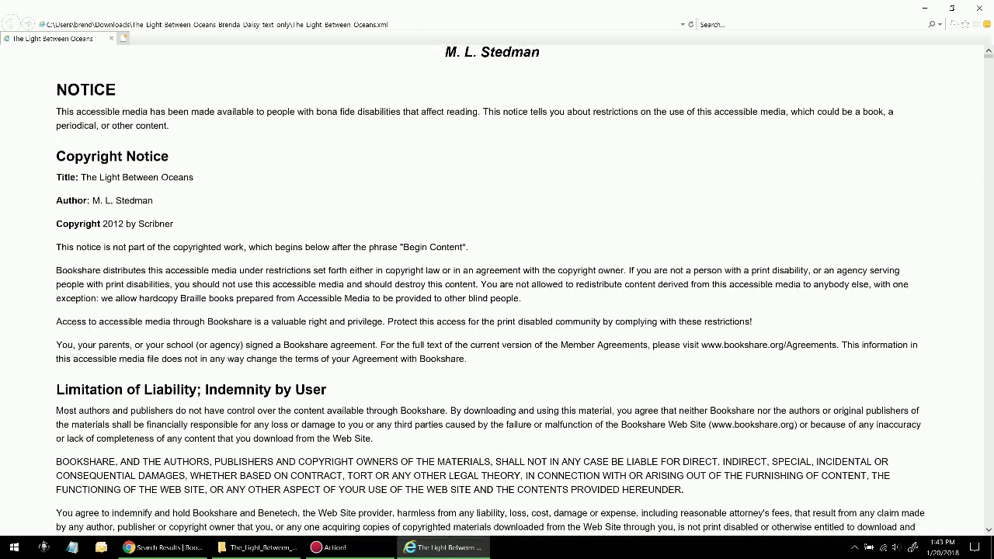
pyautogui.scroll(-1, 497, 295)
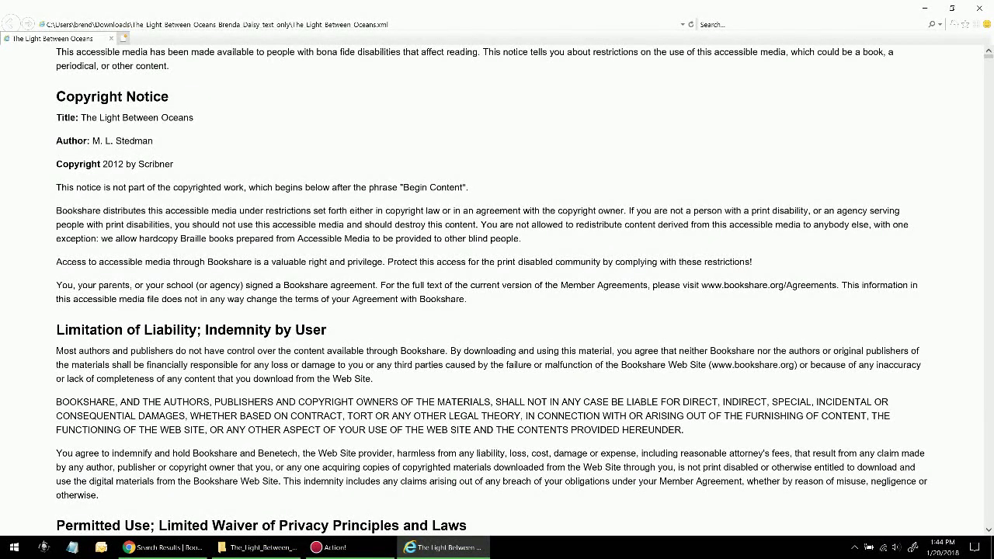
pyautogui.press('super')
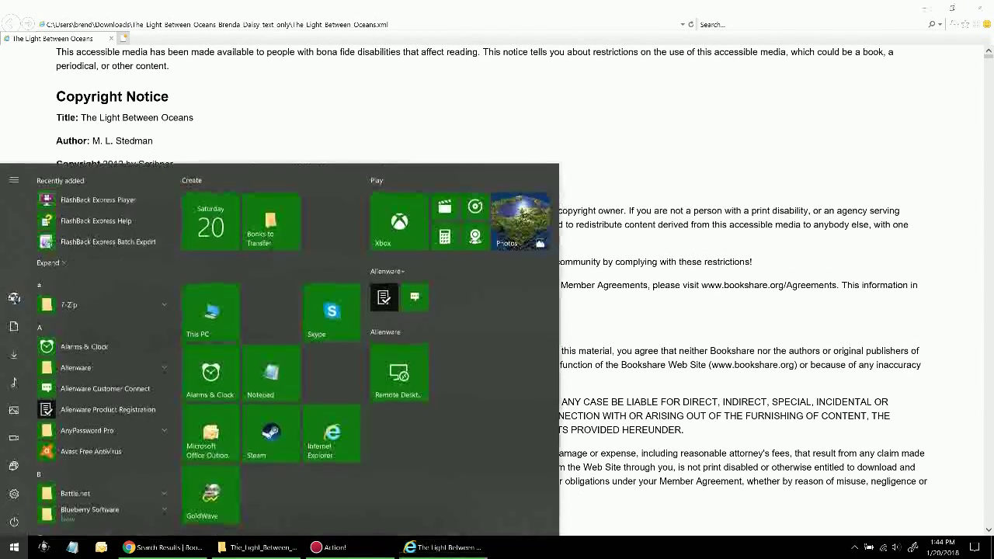
pyautogui.write('note')
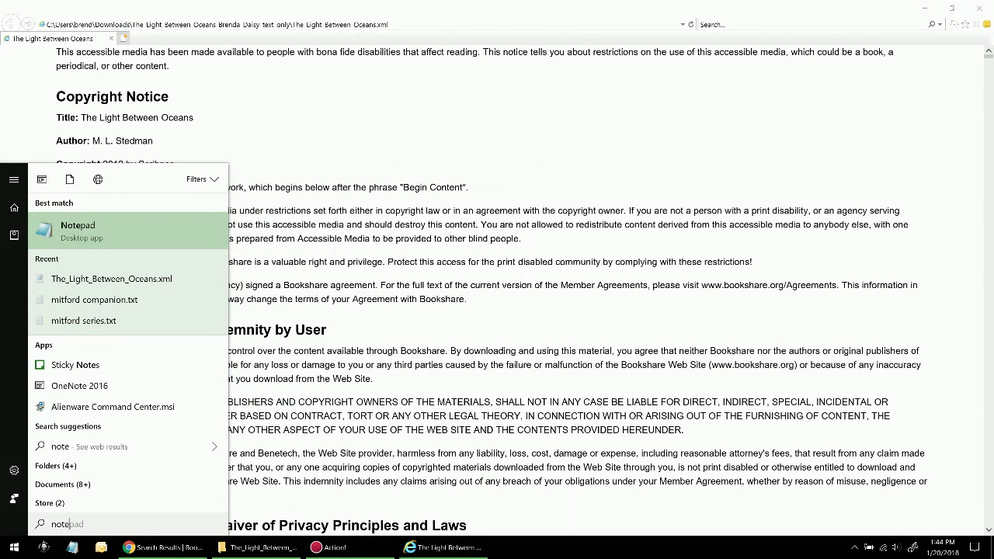
pyautogui.press('Return')
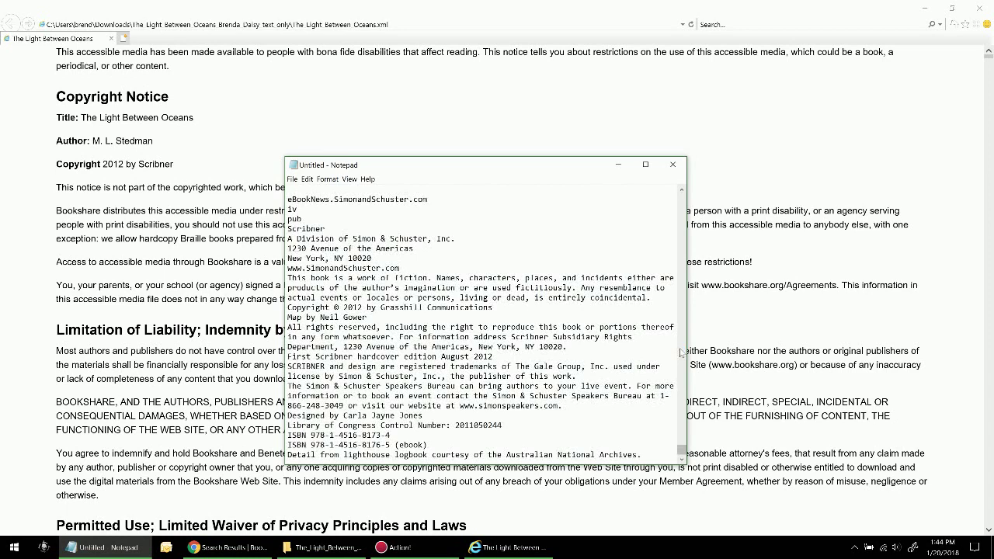
pyautogui.hotkey('ctrl', 'Home')
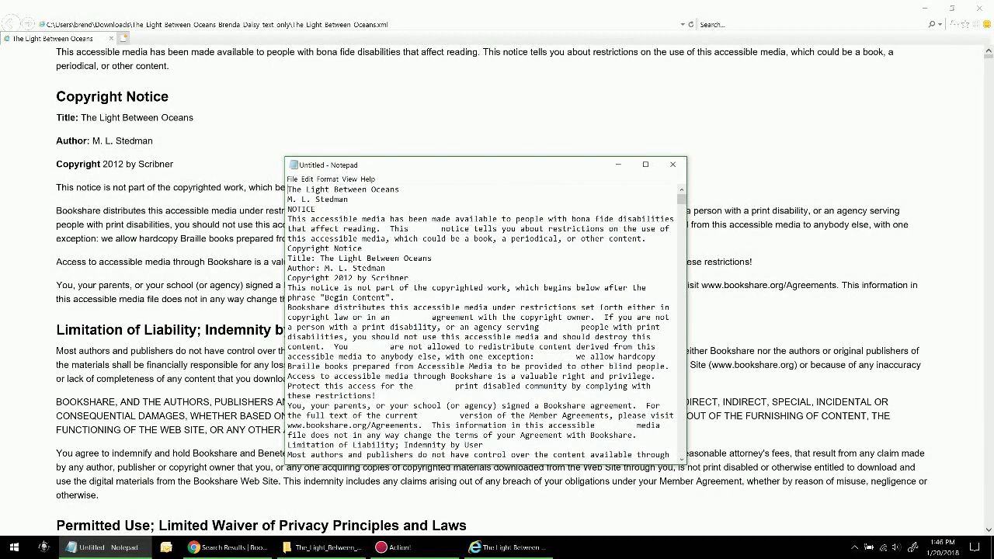
# - Turn off Word Wrap for the pasted book text in Notepad
pyautogui.press('Down')
pyautogui.press('alt')
pyautogui.press('Right')
pyautogui.press('Right')
pyautogui.press('Down')
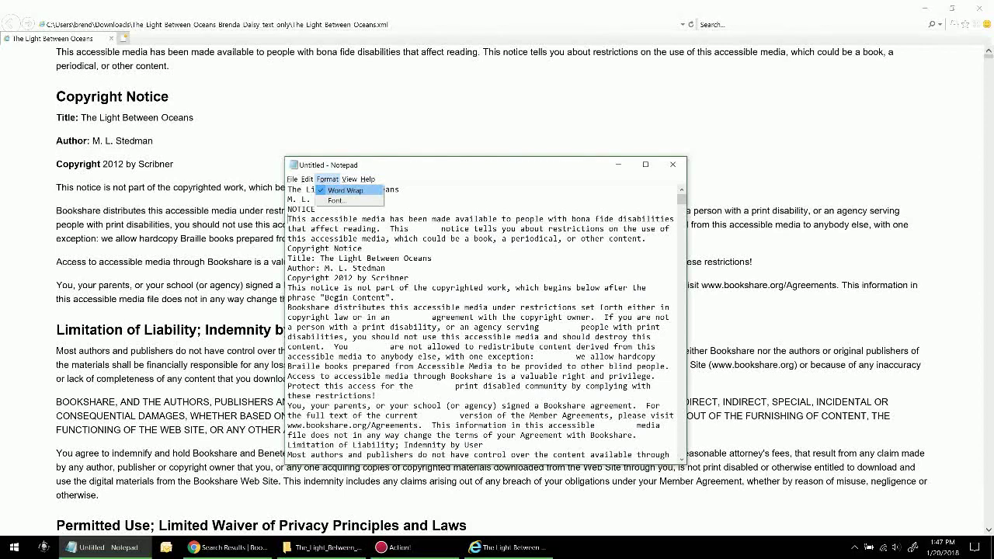
pyautogui.press('Return')
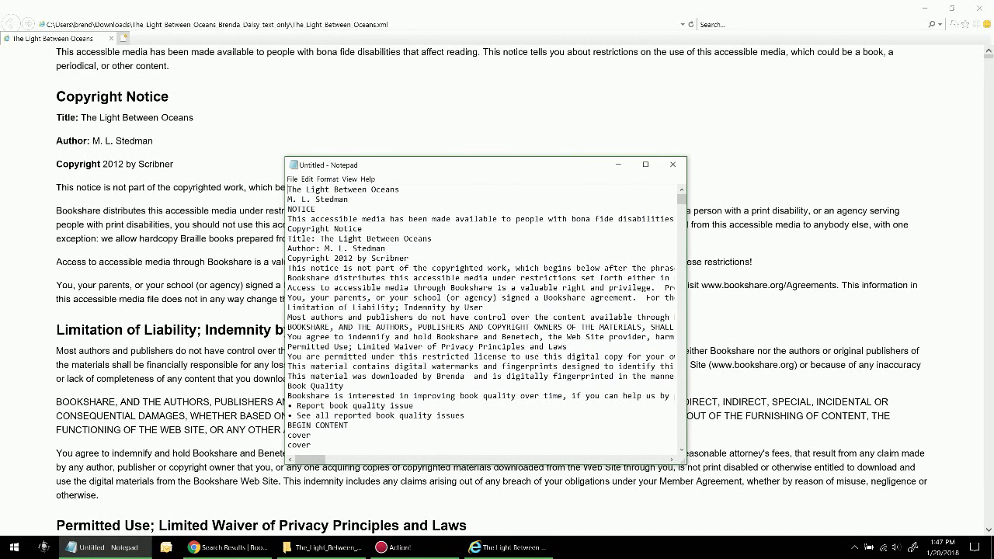
# - Save the Notepad document as The Light Between Oceans in the Downloads folder and switch to that folder in File Explorer
pyautogui.hotkey('ctrl', 's')
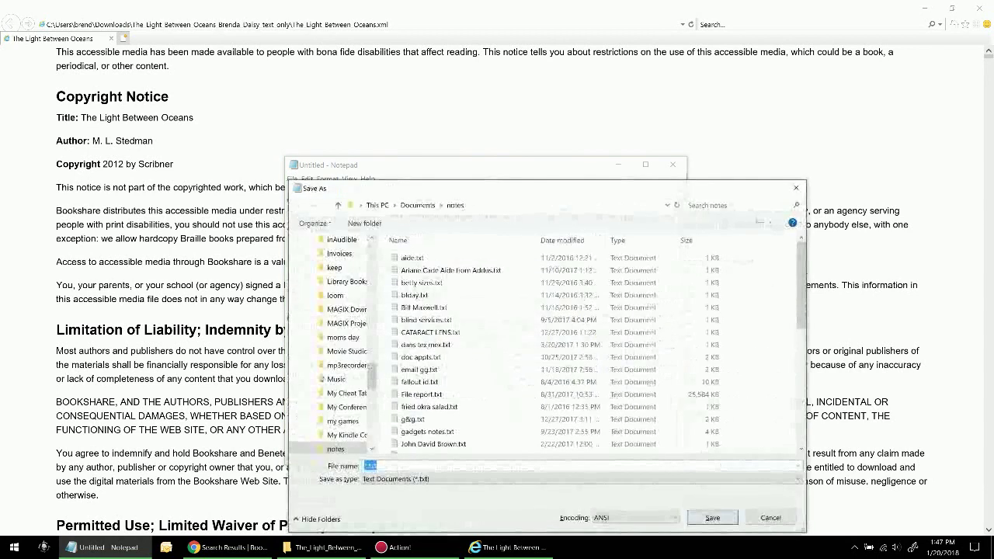
pyautogui.scroll(5, 334, 342)
pyautogui.click(340, 295)
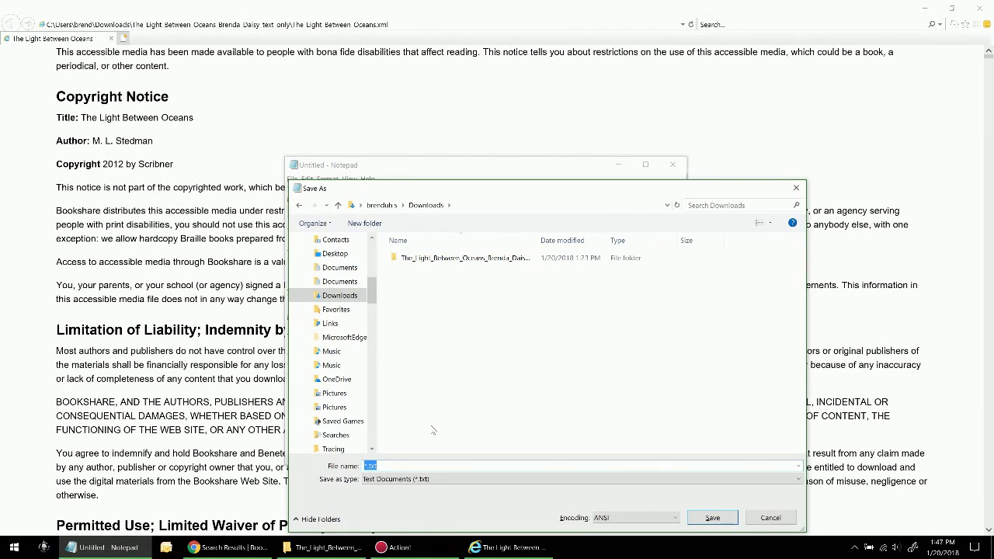
pyautogui.write('T')
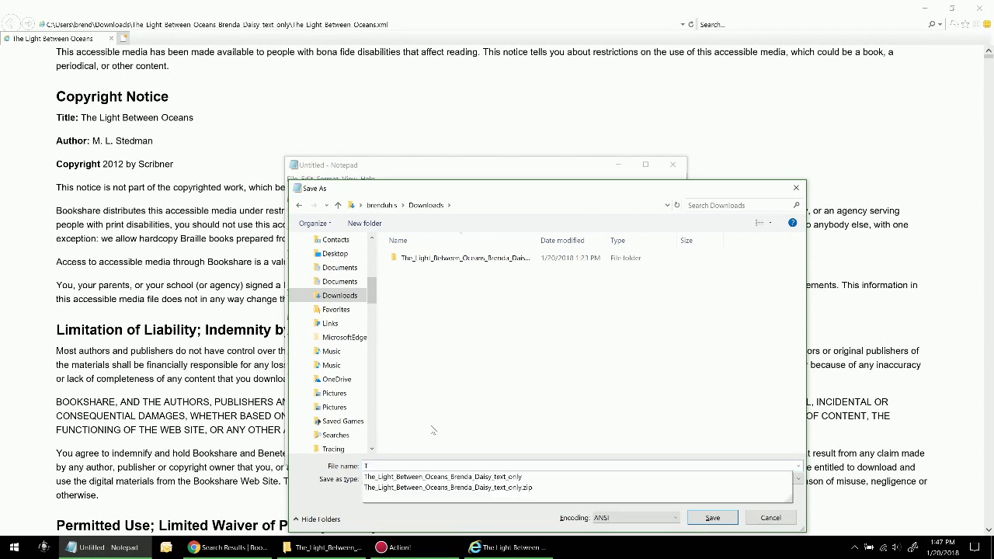
pyautogui.write('he Light')
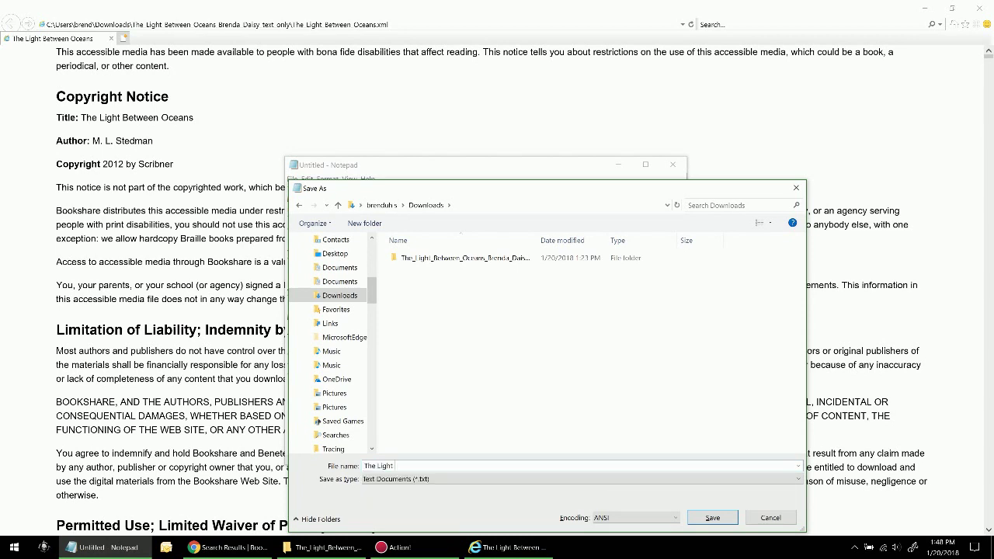
pyautogui.write(' Between Oceans')
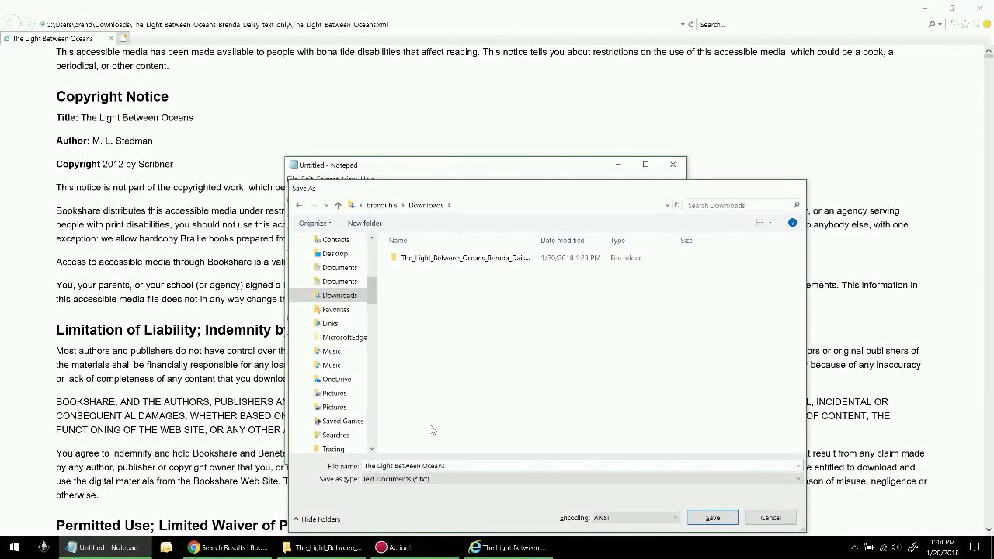
pyautogui.press('Return')
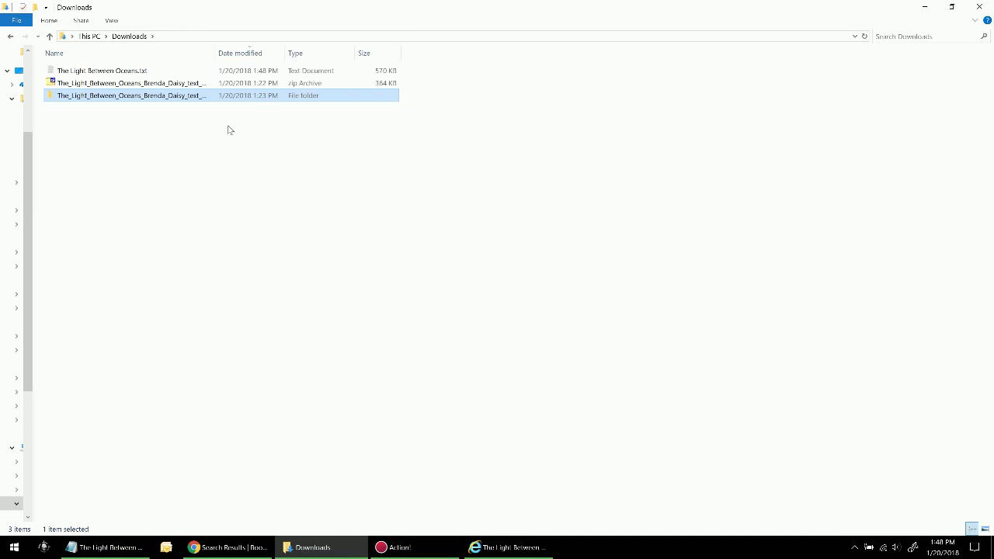
# - Select The Light Between Oceans.txt in the Downloads folder and open it with Send to Kindle
pyautogui.press('Up')
pyautogui.press('Up')
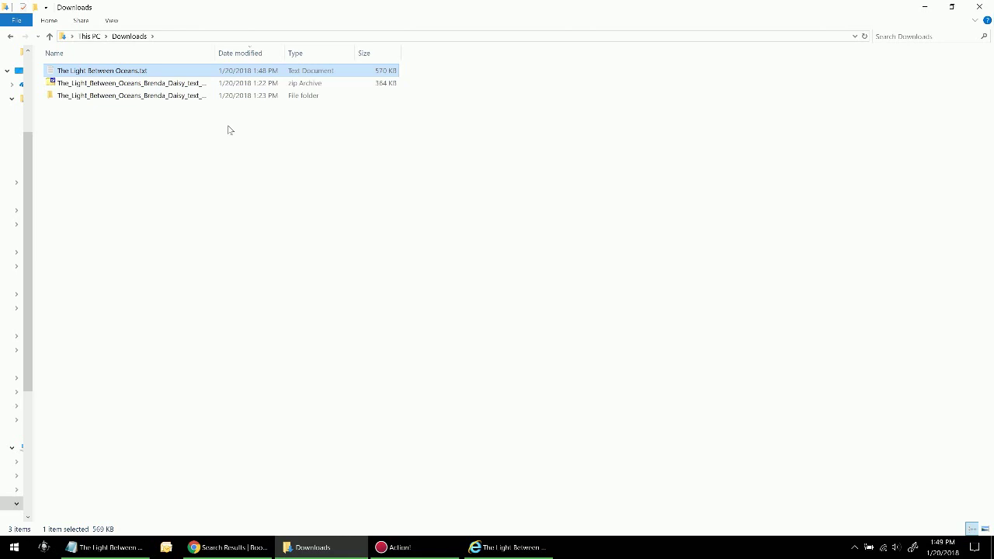
pyautogui.press('Down')
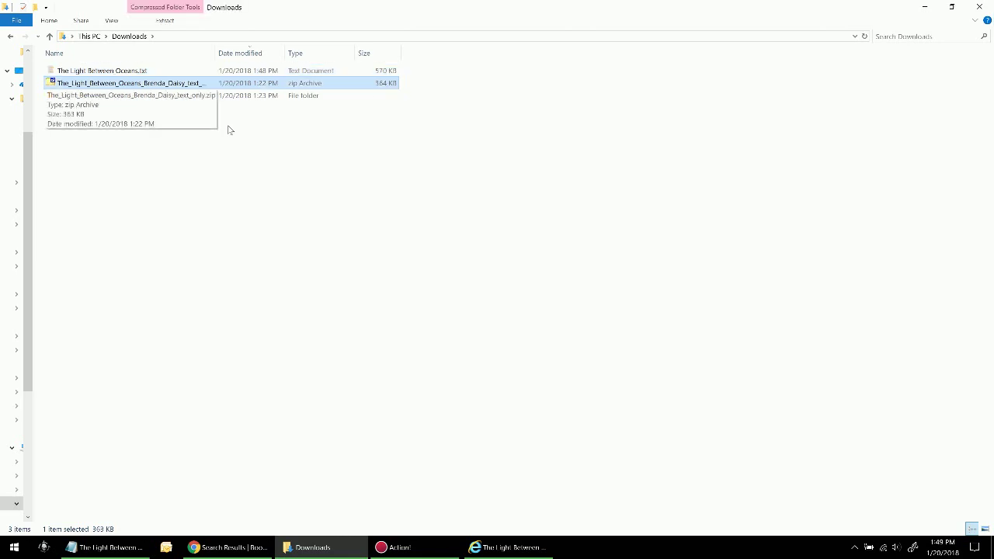
pyautogui.press('Up')
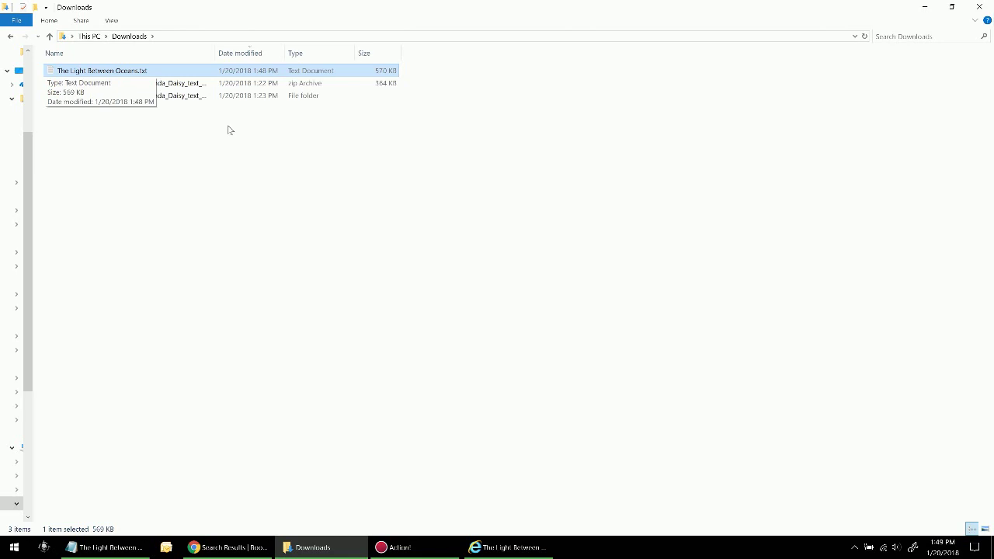
pyautogui.hotkey('shift', 'F10')
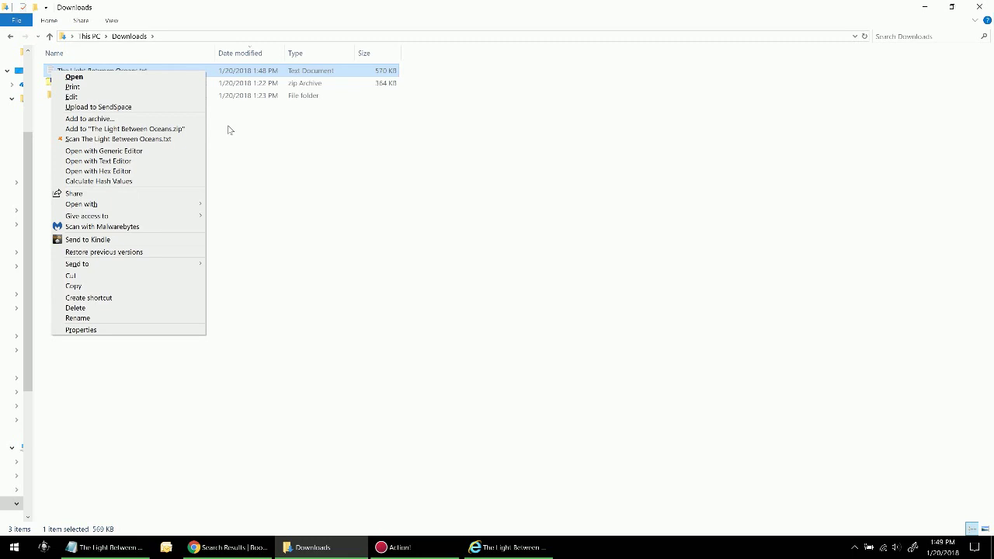
pyautogui.press('Down')
pyautogui.press('Down')
pyautogui.press('Down')
pyautogui.press('Down')
pyautogui.press('Down')
pyautogui.press('Down')
pyautogui.press('Down')
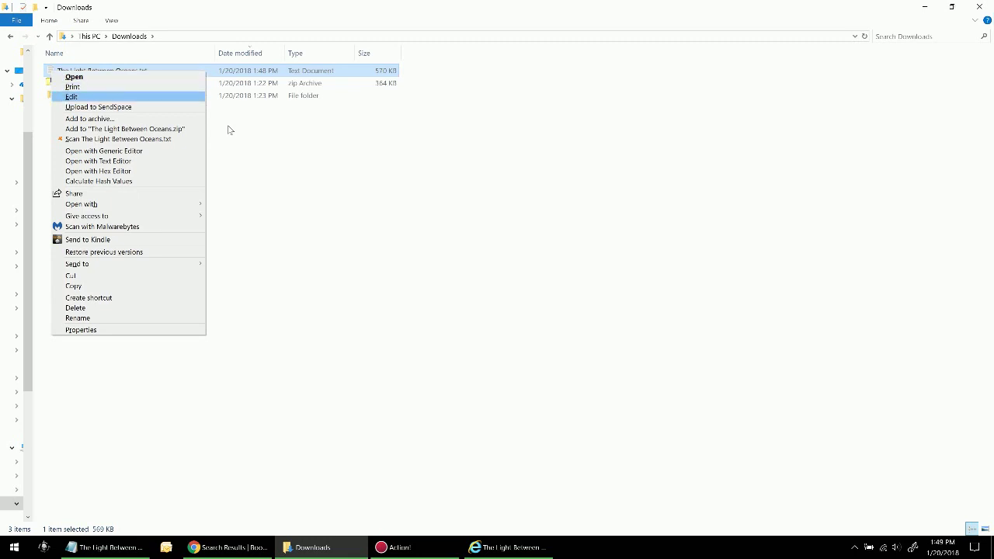
pyautogui.press('Down')
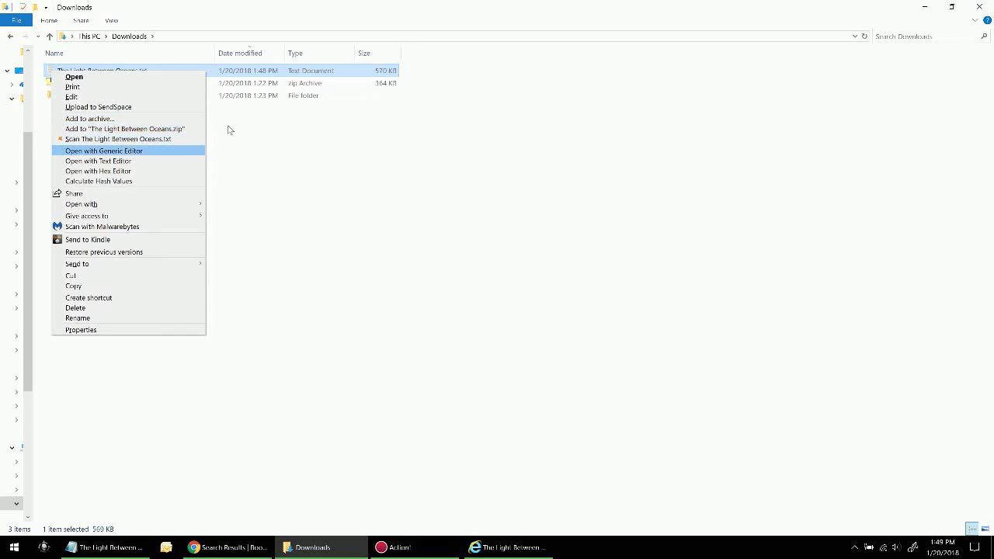
pyautogui.press('Down')
pyautogui.press('Down')
pyautogui.press('Down')
pyautogui.press('Down')
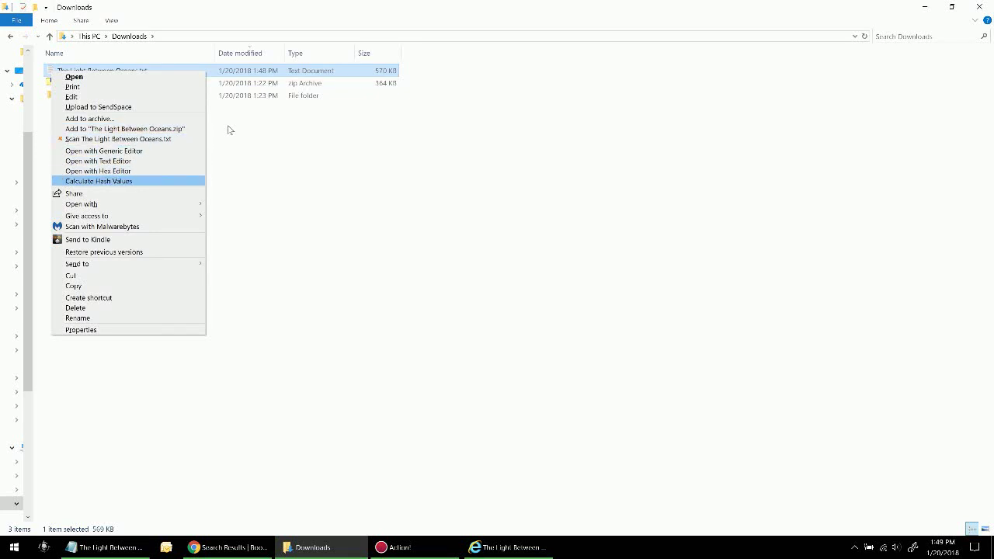
pyautogui.press('Down')
pyautogui.press('Down')
pyautogui.press('Down')
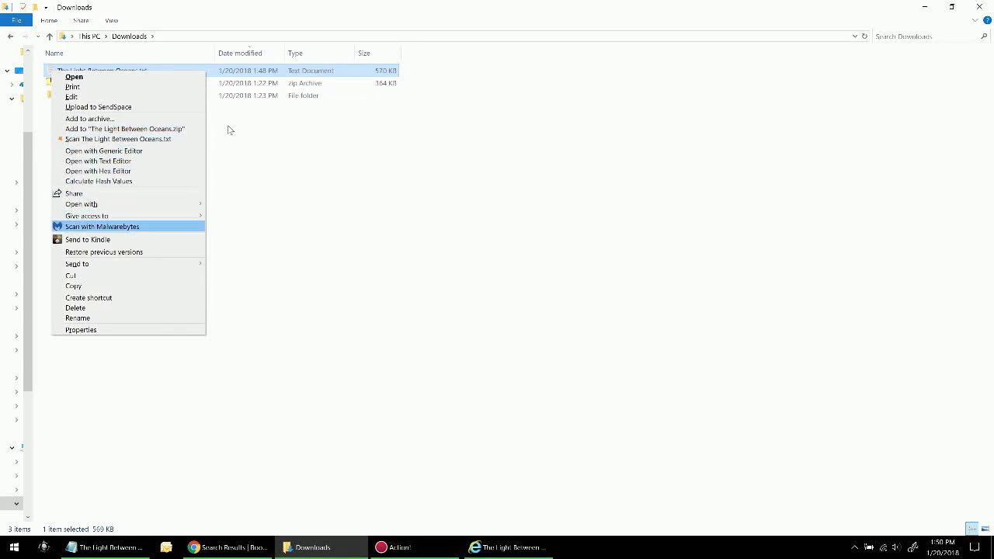
pyautogui.press('Down')
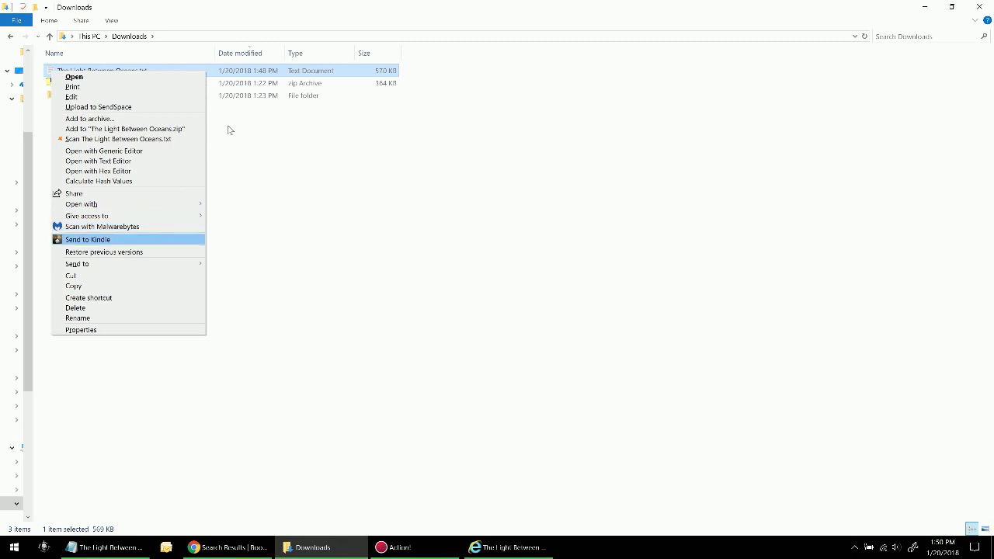
pyautogui.press('Return')
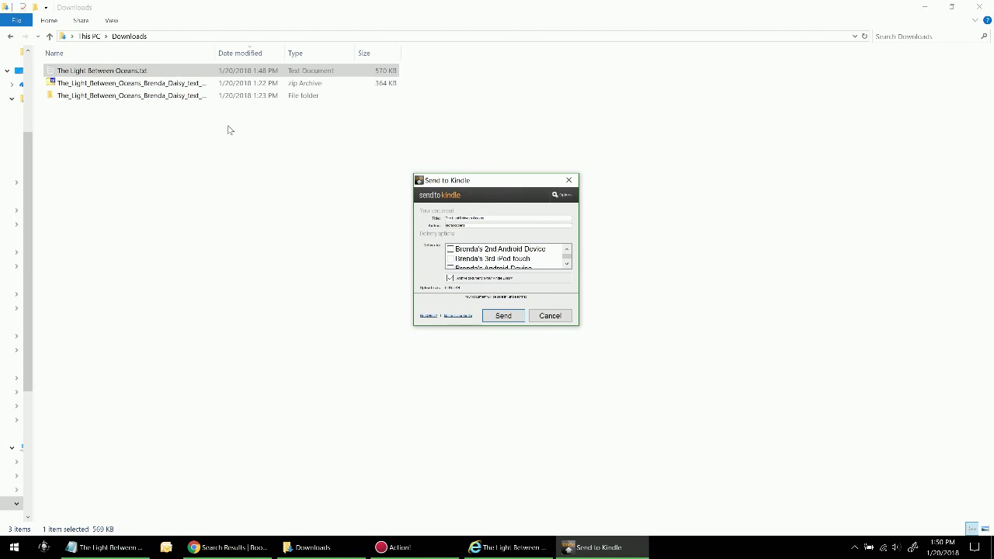
# - Keep the document title and replace the author entry with the book author's name
pyautogui.press('Tab')
pyautogui.press('Tab')
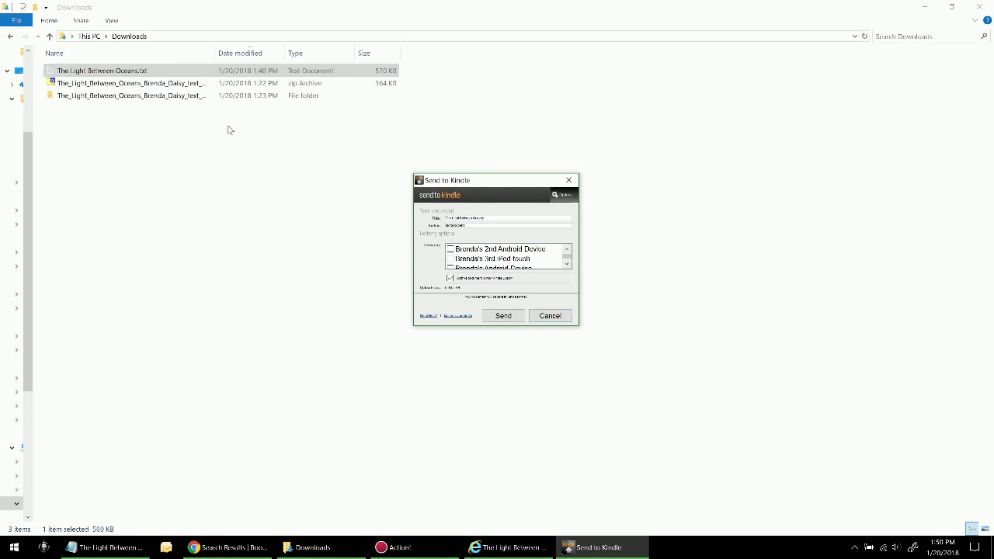
pyautogui.press('Tab')
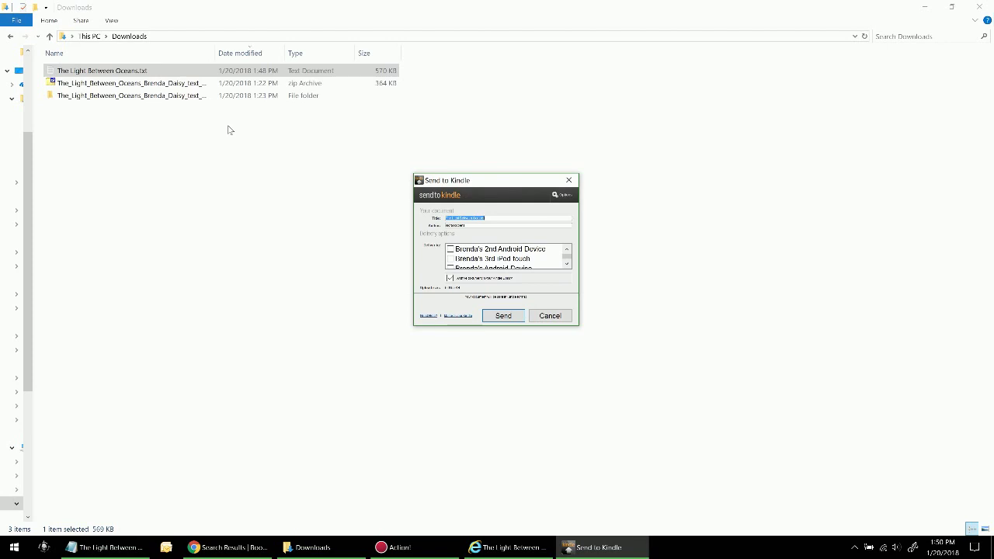
pyautogui.press('Tab')
pyautogui.write('B')
# - Choose the Kindle e-reader as the delivery device, keep archiving in the Kindle library enabled, and send the document
pyautogui.press('Tab')
pyautogui.press('Down')
pyautogui.press('Down')
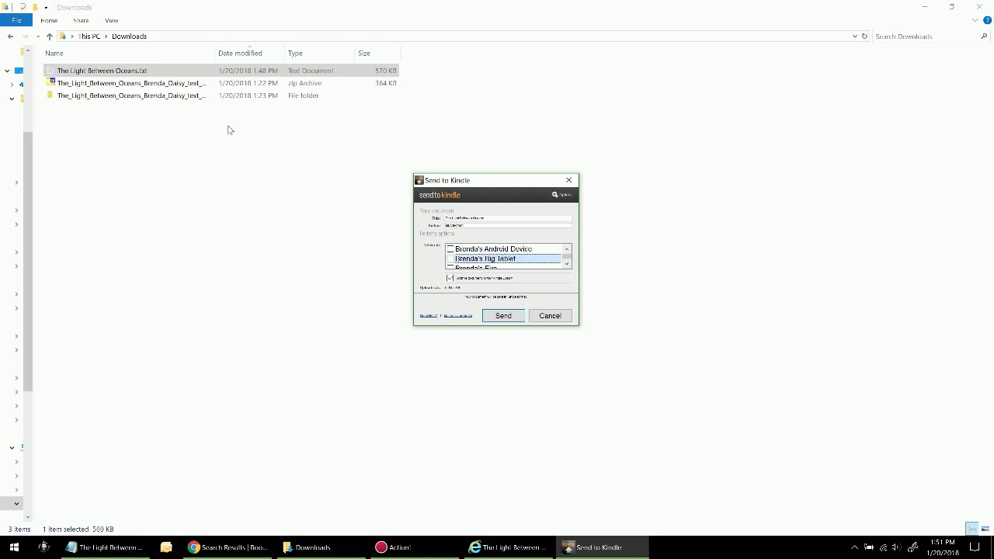
pyautogui.press('Down')
pyautogui.press('Down')
pyautogui.press('Tab')
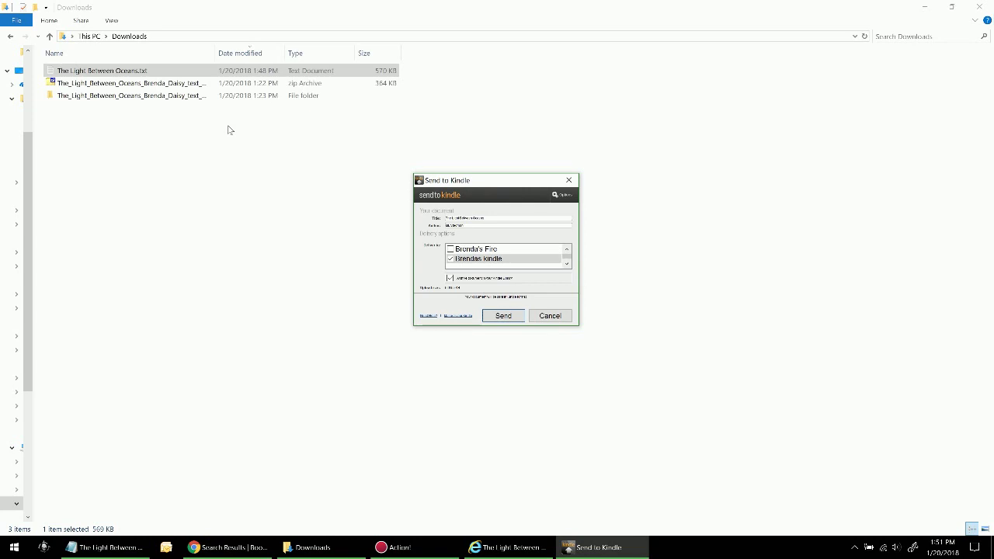
pyautogui.press('Return')
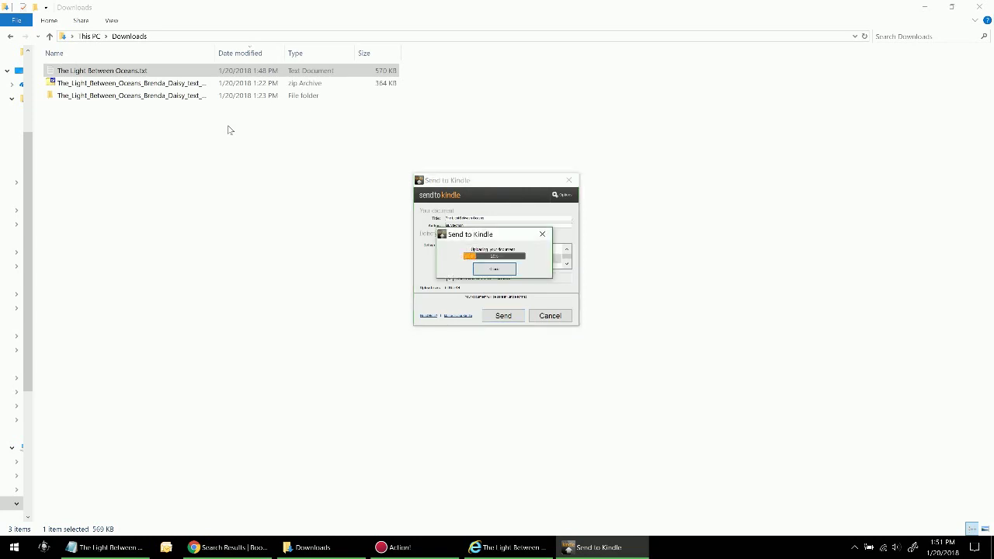